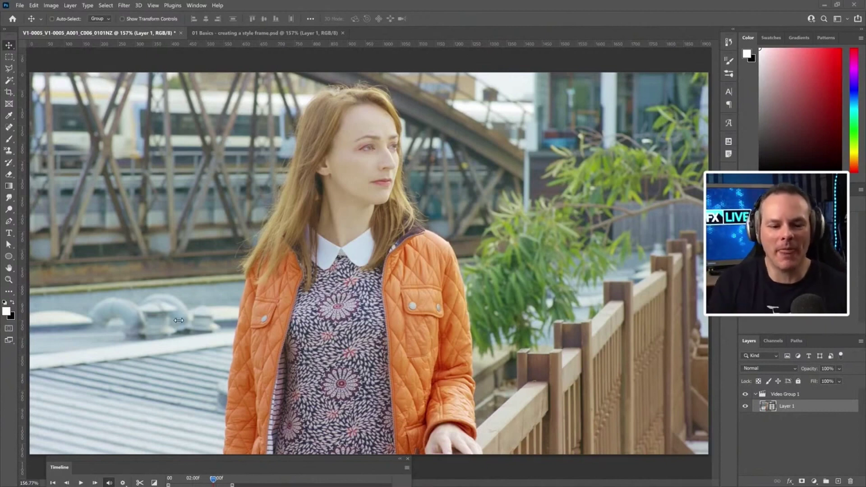
Step: Scrub through the video clip in the timeline to the frame at 0:00:03:07
{"action": "left_click_drag", "start_coordinate": [267, 468], "coordinate": [277, 411]}
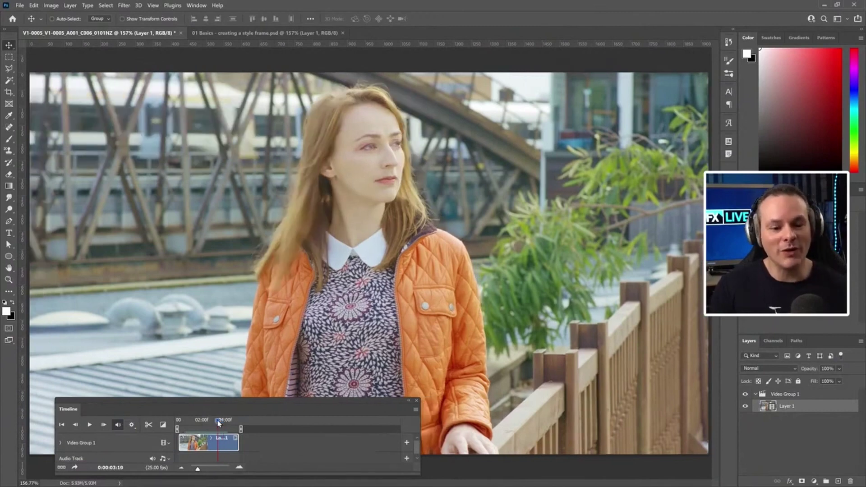
{"action": "mouse_move", "coordinate": [219, 425]}
{"action": "left_mouse_down"}
{"action": "mouse_move", "coordinate": [202, 424]}
{"action": "mouse_move", "coordinate": [208, 425]}
{"action": "left_mouse_up"}
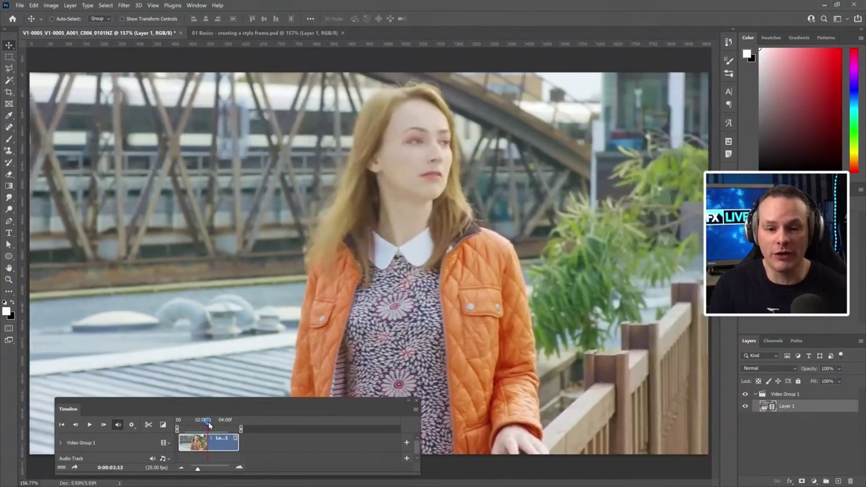
{"action": "left_click_drag", "start_coordinate": [209, 424], "coordinate": [217, 425]}
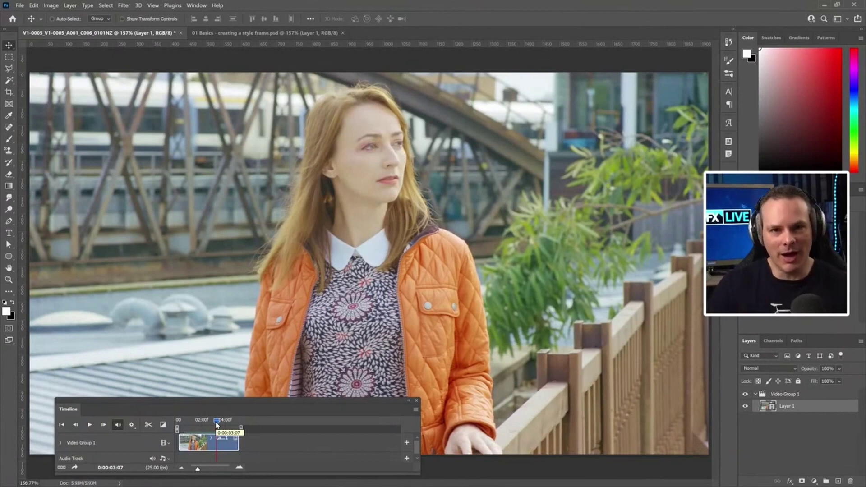
{"action": "left_click_drag", "start_coordinate": [217, 426], "coordinate": [217, 426]}
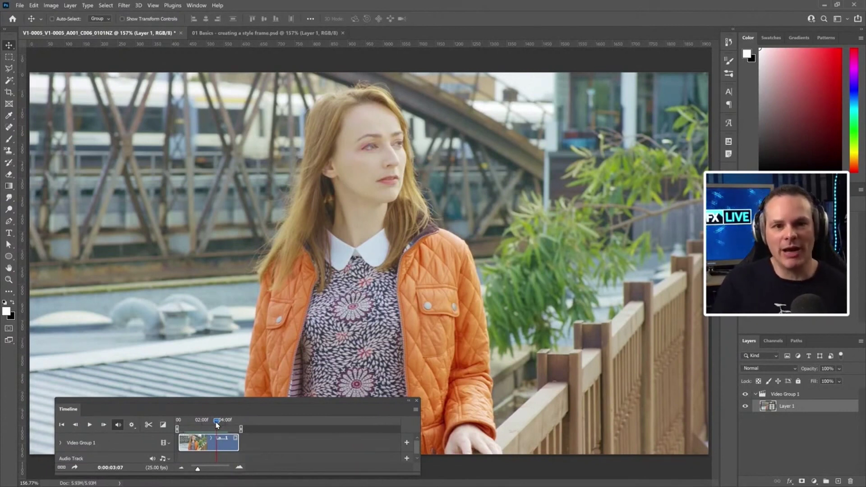
Step: Switch to the document "01 Basics - creating a style frame.psd" and convert Layer 1 to a smart object
{"action": "left_click", "coordinate": [257, 35]}
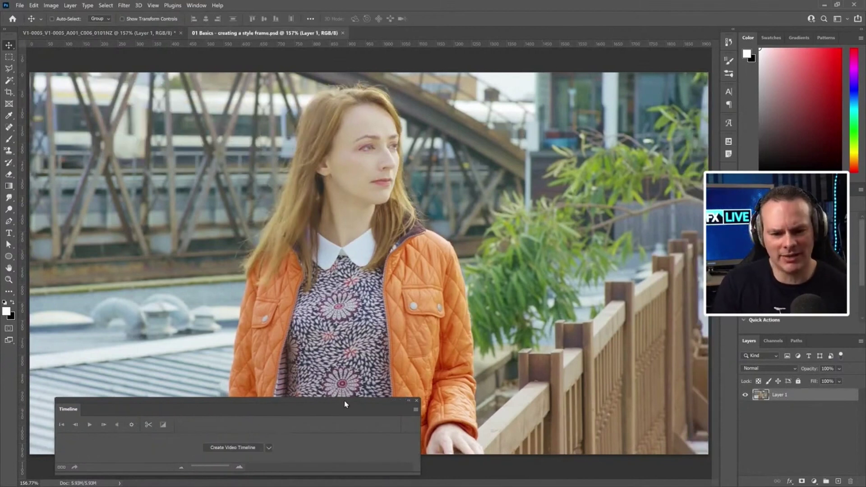
{"action": "left_click_drag", "start_coordinate": [345, 403], "coordinate": [326, 471]}
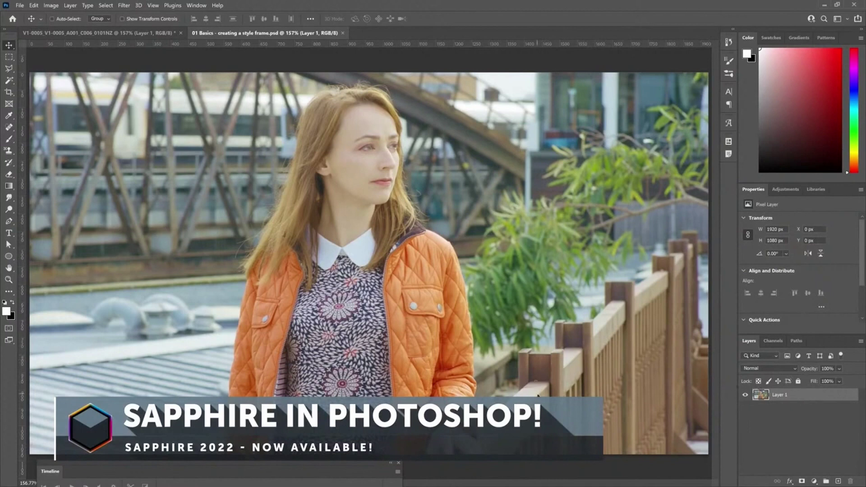
{"action": "right_click", "coordinate": [817, 399]}
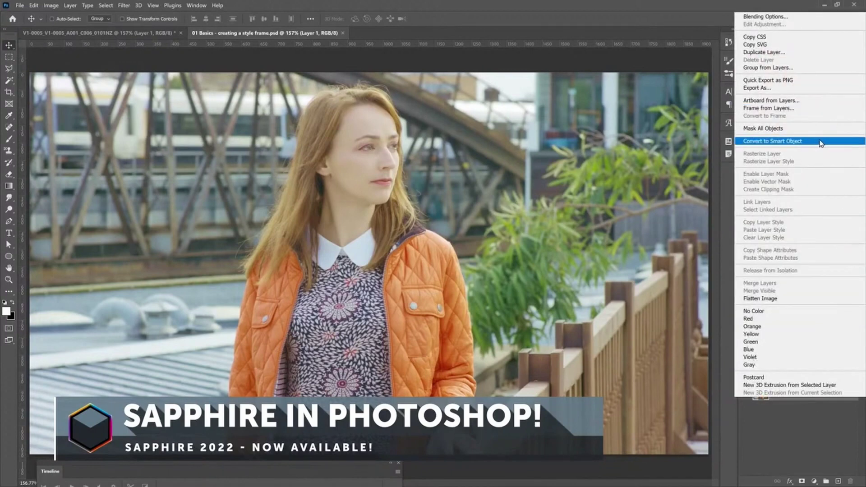
{"action": "left_click", "coordinate": [772, 141]}
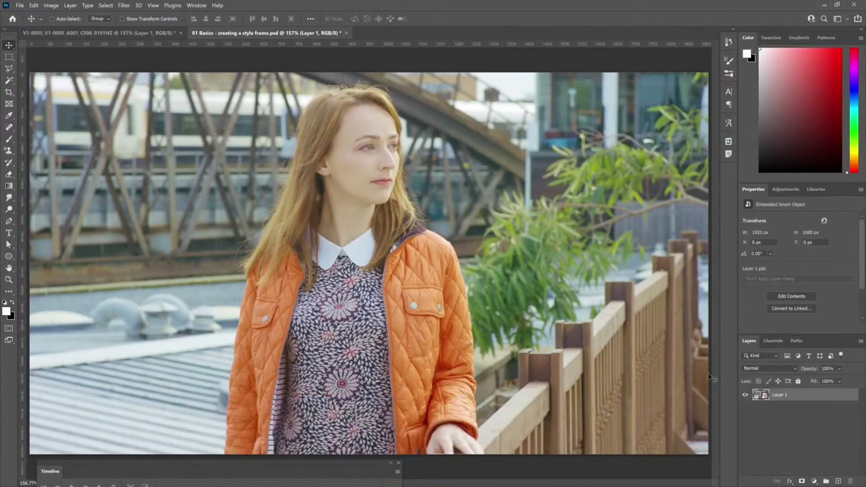
Step: Open the Boris FX Sapphire filter on Layer 1 and enlarge the node workspace
{"action": "left_click", "coordinate": [124, 5]}
{"action": "mouse_move", "coordinate": [190, 198]}
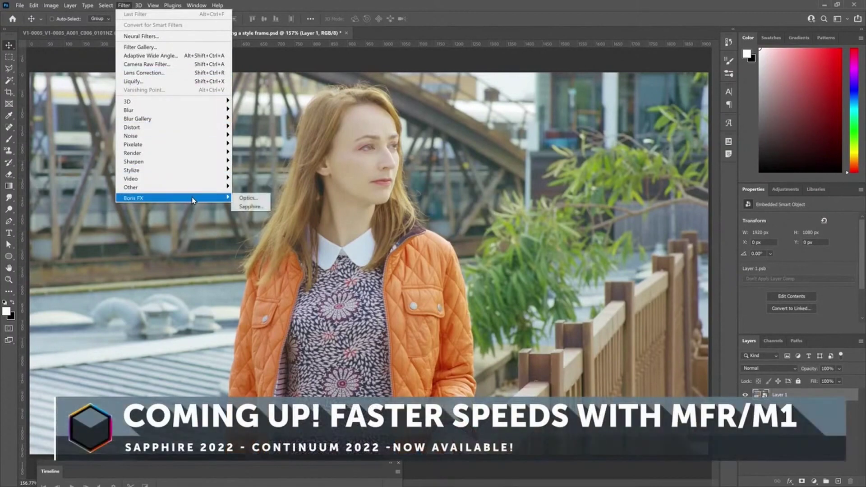
{"action": "left_click", "coordinate": [265, 208]}
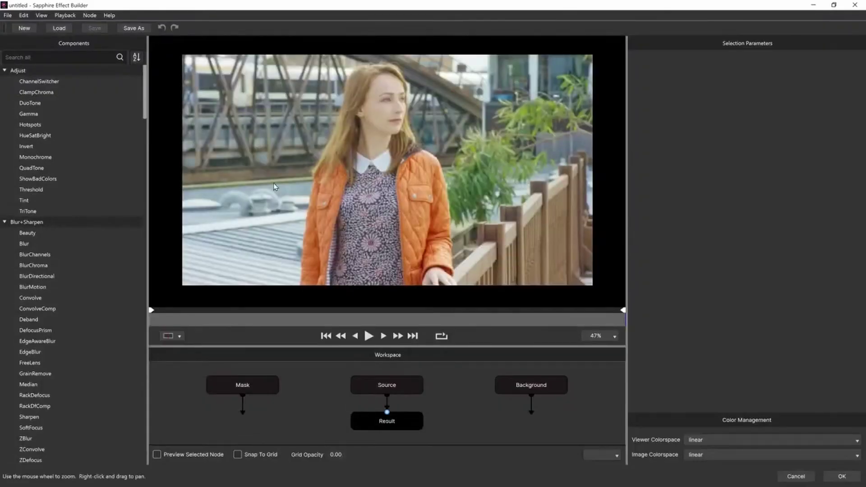
{"action": "scroll", "coordinate": [164, 294], "scroll_direction": "up", "scroll_amount": 1}
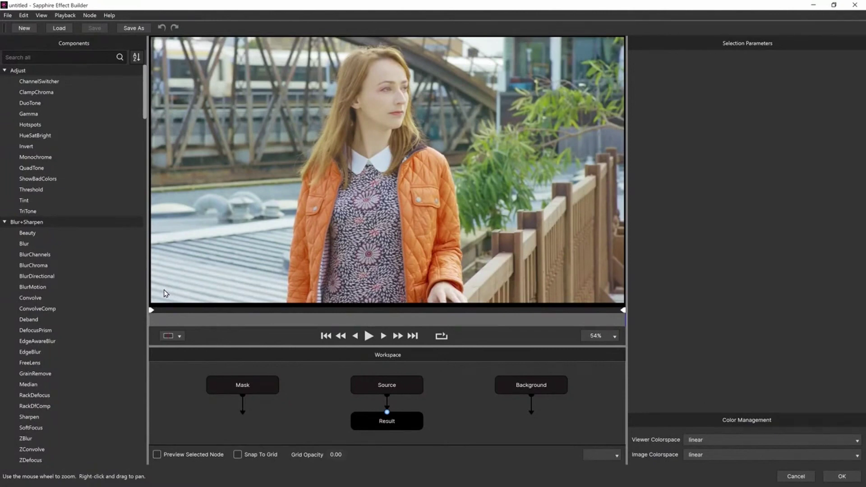
{"action": "left_click_drag", "start_coordinate": [547, 346], "coordinate": [542, 320]}
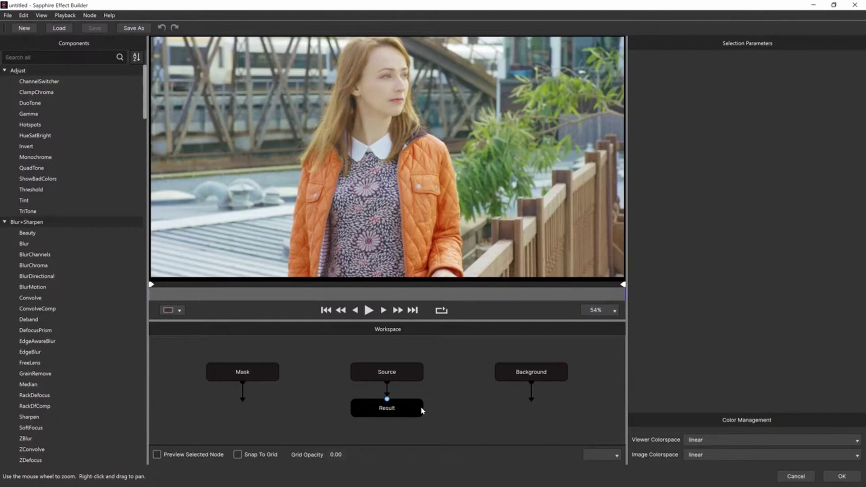
Step: Add a Gamma node between Source and Result, spacing the nodes apart vertically
{"action": "left_click_drag", "start_coordinate": [401, 415], "coordinate": [403, 439]}
{"action": "left_click", "coordinate": [430, 415]}
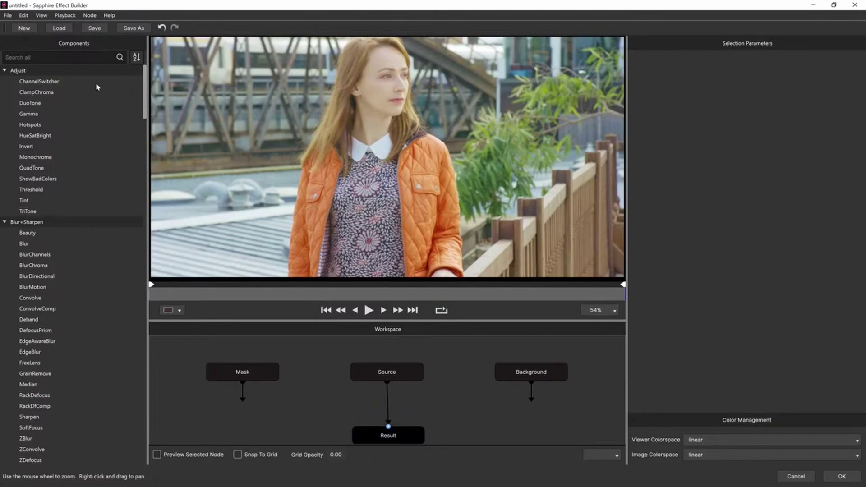
{"action": "left_click_drag", "start_coordinate": [146, 81], "coordinate": [159, 53]}
{"action": "double_click", "coordinate": [37, 115]}
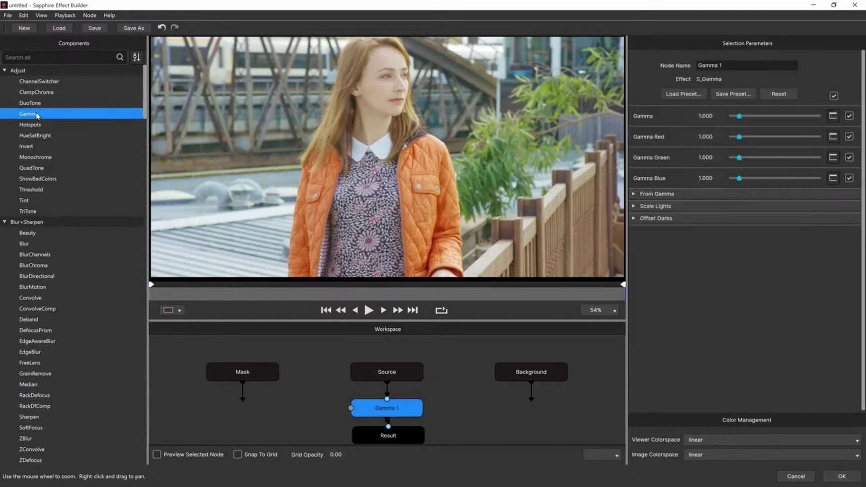
{"action": "left_click_drag", "start_coordinate": [391, 407], "coordinate": [391, 394]}
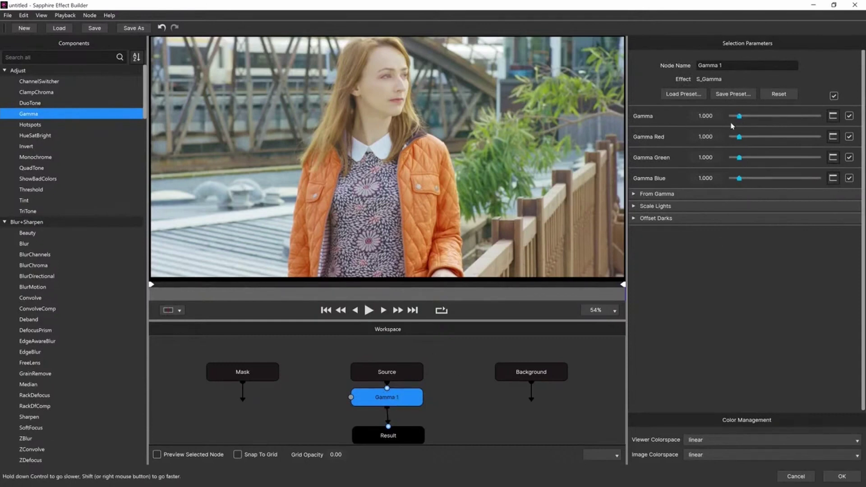
Step: Set the Gamma node's Gamma to 0.647 and its Scale Lights to 1.133
{"action": "left_click", "coordinate": [647, 195]}
{"action": "left_click_drag", "start_coordinate": [744, 116], "coordinate": [742, 118]}
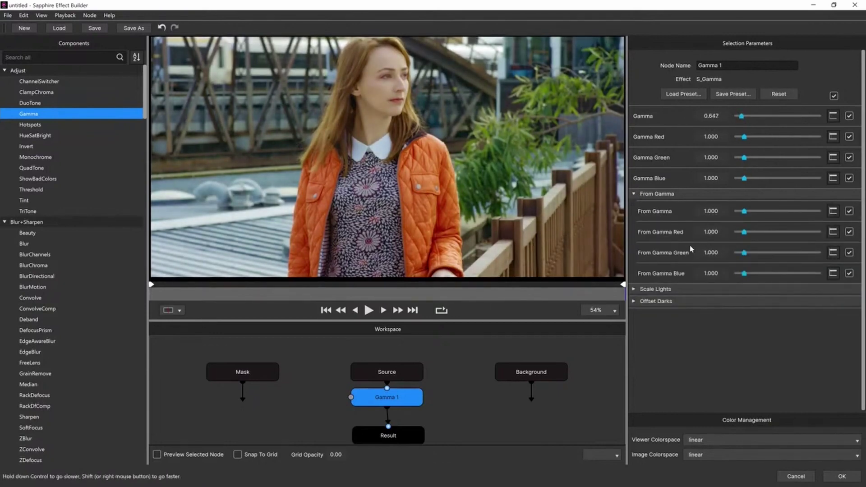
{"action": "left_click", "coordinate": [647, 290]}
{"action": "left_click_drag", "start_coordinate": [752, 307], "coordinate": [755, 308]}
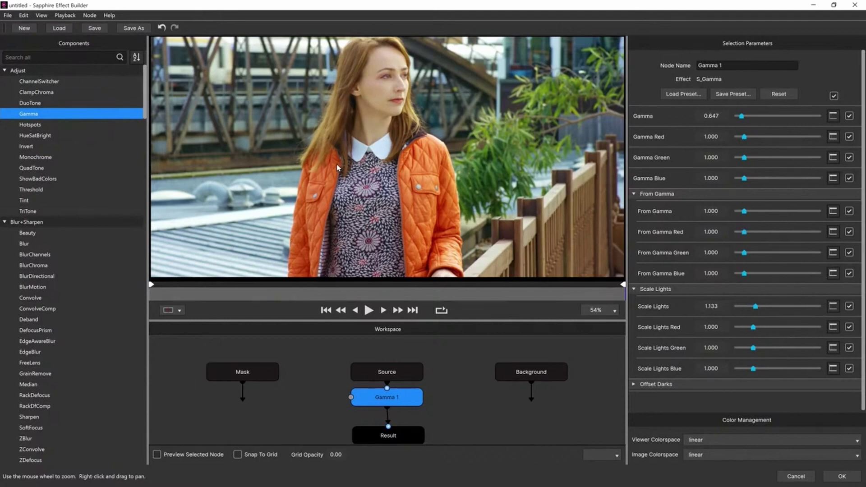
Step: Move the Result node lower, find the LensFlare component with "lens", and add it after Gamma 1
{"action": "left_click_drag", "start_coordinate": [466, 419], "coordinate": [460, 385]}
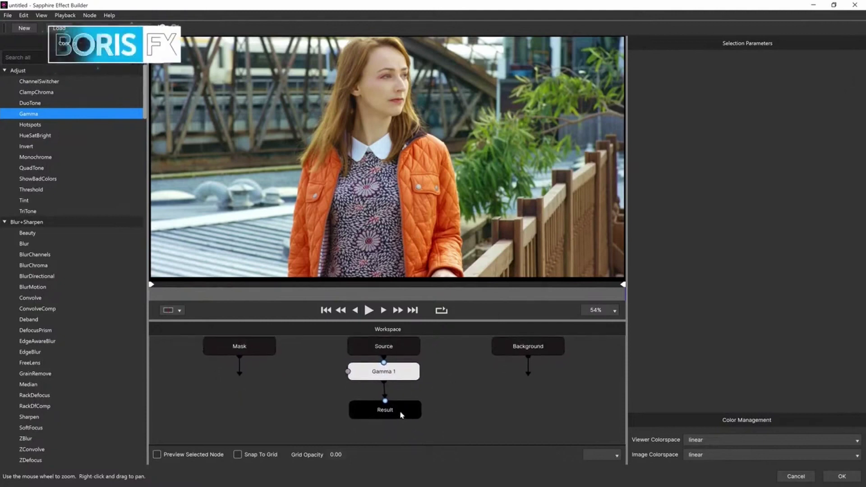
{"action": "left_click_drag", "start_coordinate": [397, 410], "coordinate": [397, 432]}
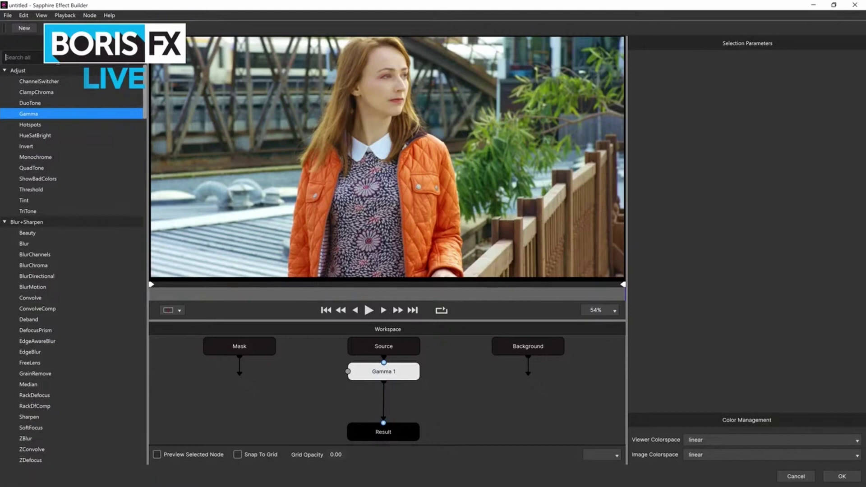
{"action": "type", "text": "lens"}
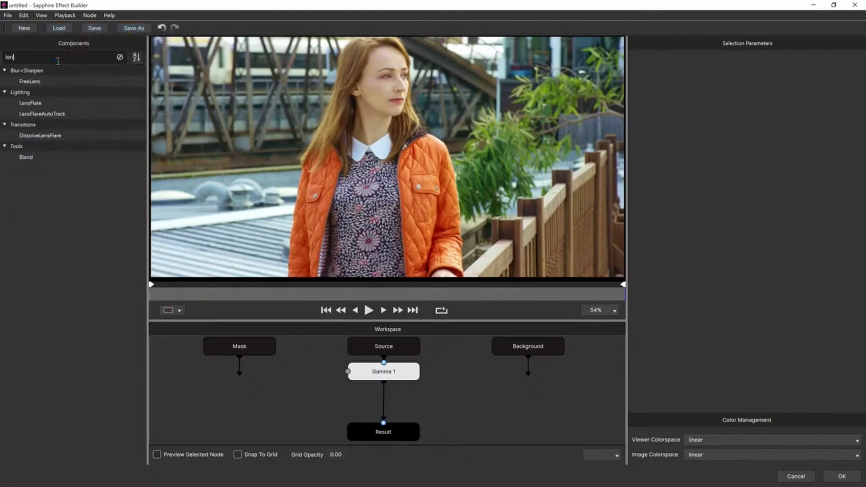
{"action": "left_click", "coordinate": [33, 106]}
{"action": "double_click", "coordinate": [32, 106]}
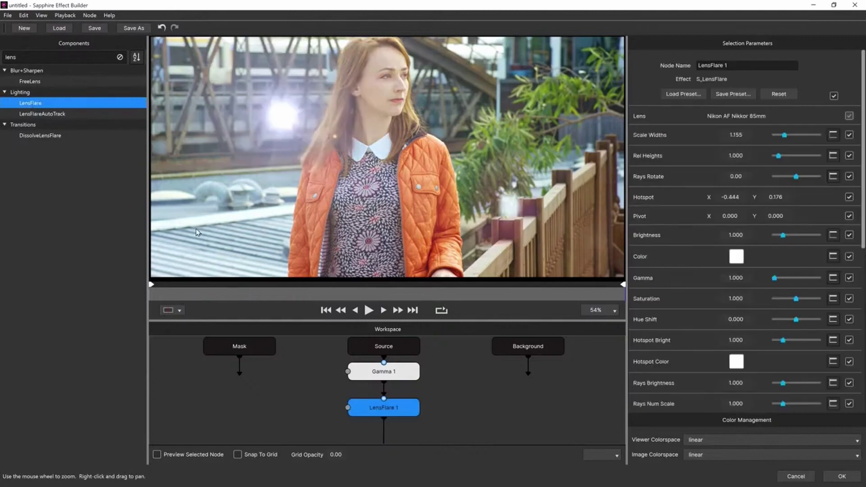
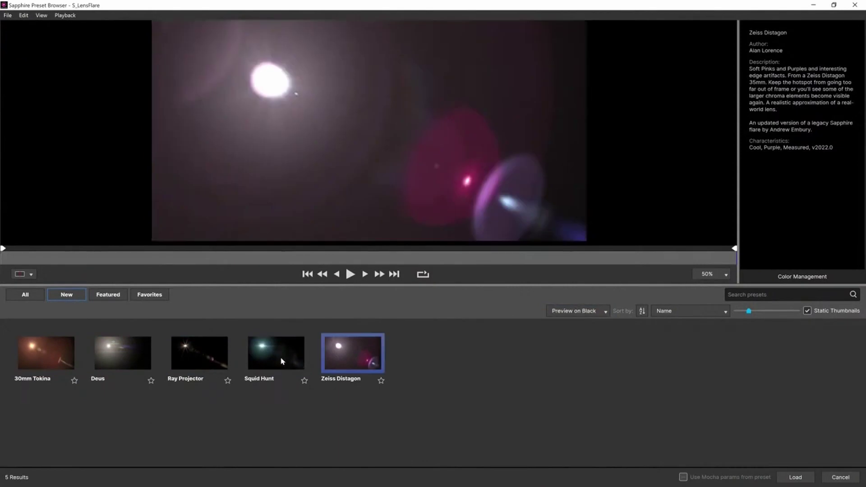
Step: Compare the new lens flare presets 30mm Tokina, Deus, Ray Projector, Squid Hunt and Zeiss Distagon
{"action": "left_click", "coordinate": [280, 361]}
{"action": "left_click", "coordinate": [182, 355]}
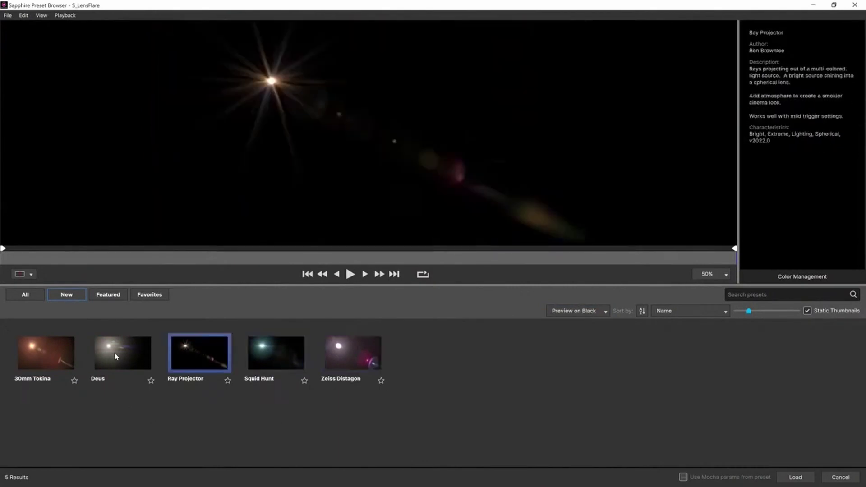
{"action": "left_click", "coordinate": [114, 357]}
{"action": "left_click", "coordinate": [55, 353]}
{"action": "left_click", "coordinate": [113, 354]}
{"action": "left_click", "coordinate": [191, 351]}
{"action": "left_click", "coordinate": [275, 352]}
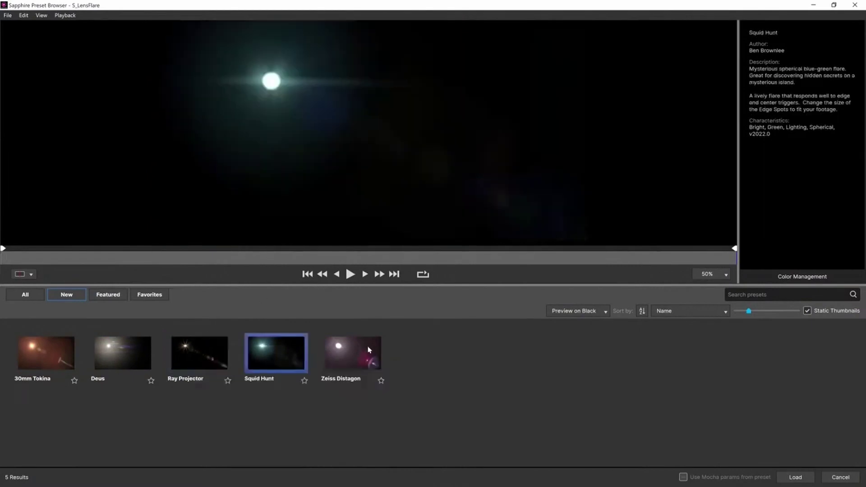
{"action": "left_click", "coordinate": [367, 350]}
{"action": "left_click", "coordinate": [293, 356]}
Step: Set the preset preview to show the flares on the source image
{"action": "left_click", "coordinate": [594, 311]}
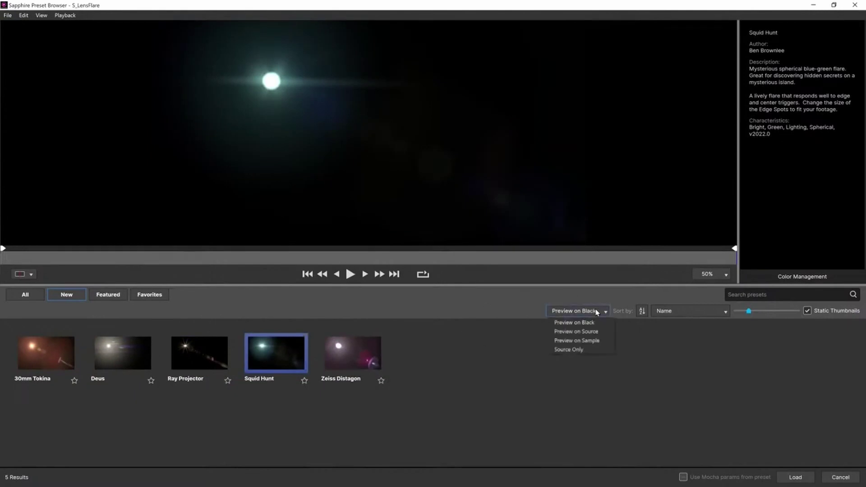
{"action": "left_click", "coordinate": [608, 342]}
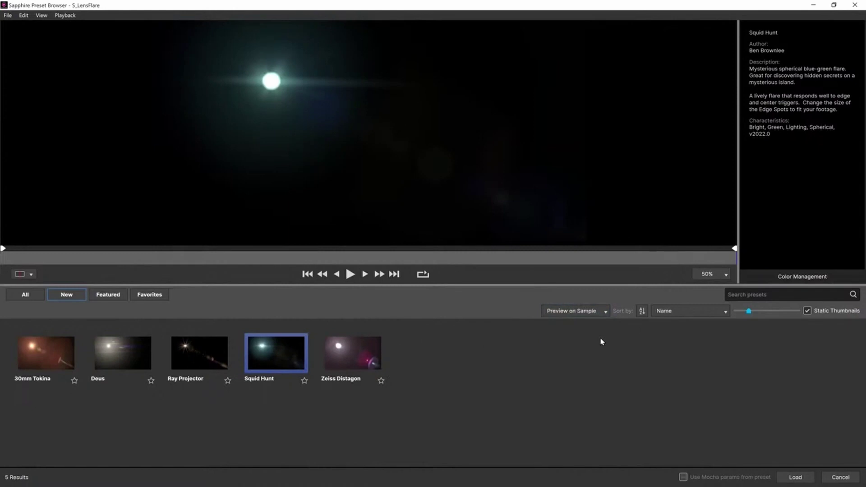
{"action": "left_click", "coordinate": [589, 311]}
{"action": "left_click", "coordinate": [582, 335]}
Step: Preview several featured lens flare presets on the photo and load Mamiya Sekor C 645 35mm
{"action": "left_click", "coordinate": [114, 297]}
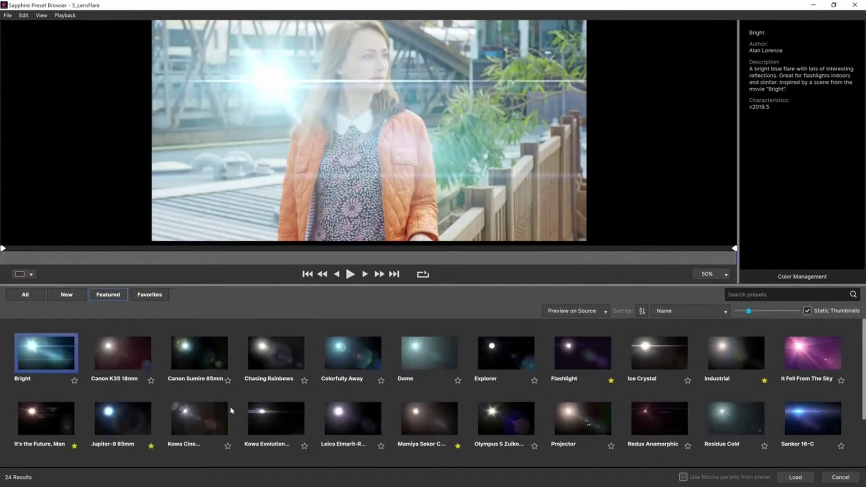
{"action": "left_click", "coordinate": [133, 347]}
{"action": "left_click", "coordinate": [221, 363]}
{"action": "left_click", "coordinate": [285, 366]}
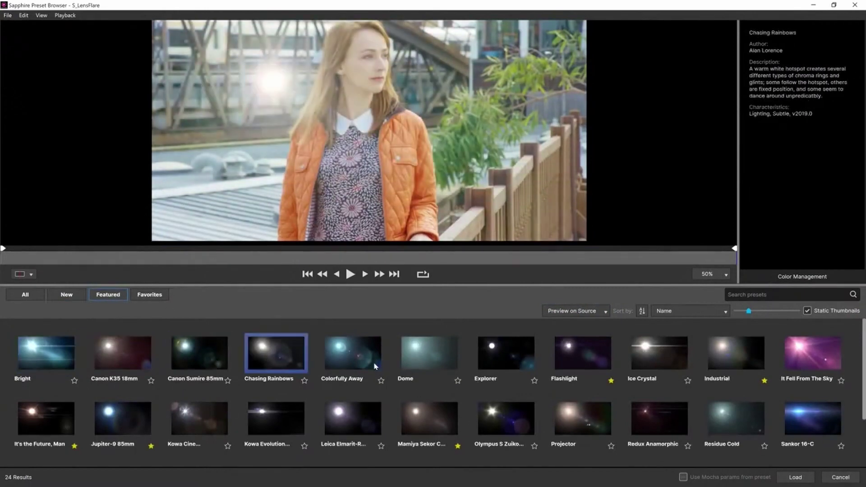
{"action": "left_click", "coordinate": [374, 366]}
{"action": "left_click", "coordinate": [427, 368]}
{"action": "left_click", "coordinate": [432, 412]}
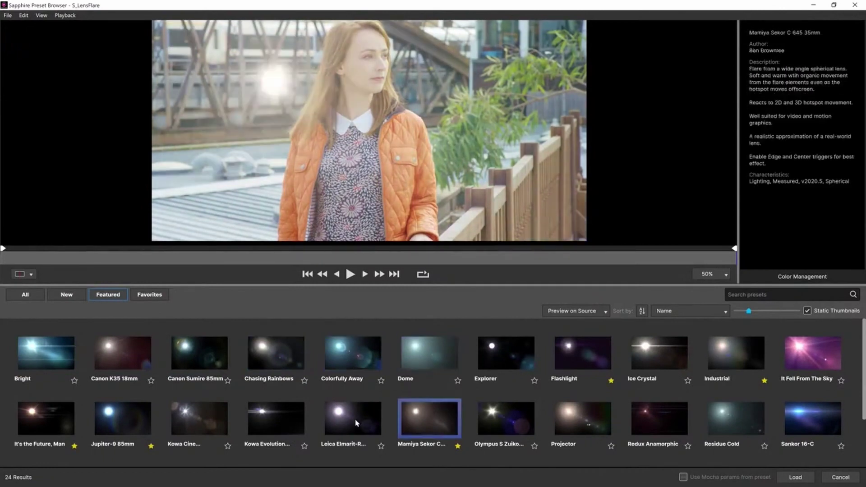
{"action": "left_click", "coordinate": [358, 422]}
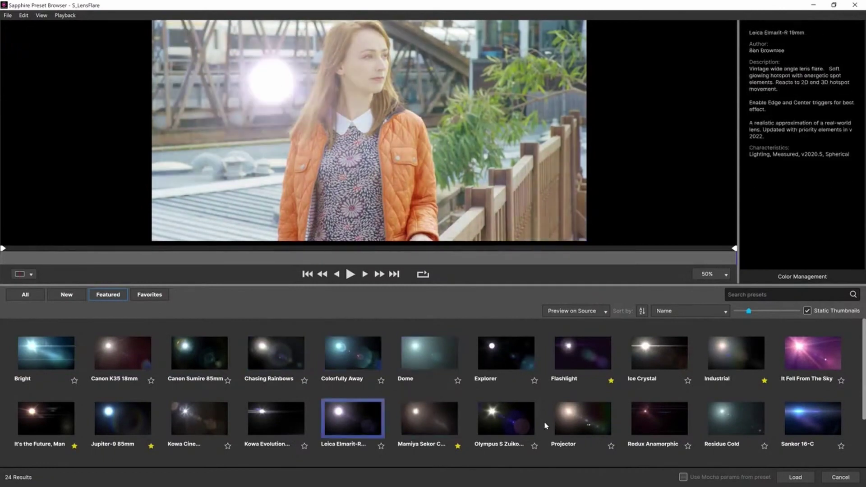
{"action": "double_click", "coordinate": [440, 426]}
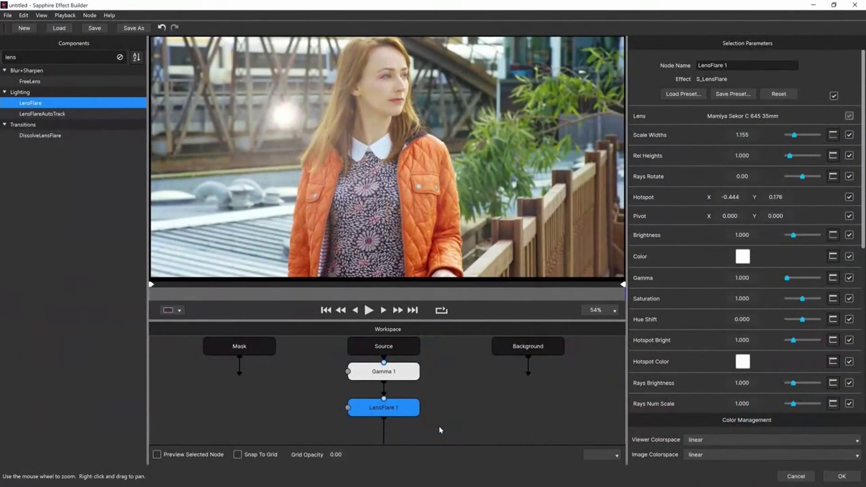
Step: Place the flare's hotspot off-frame at X 1.426, Y 0.436, with Scale Widths 3.143 and Brightness 1.071
{"action": "left_click_drag", "start_coordinate": [713, 198], "coordinate": [792, 199]}
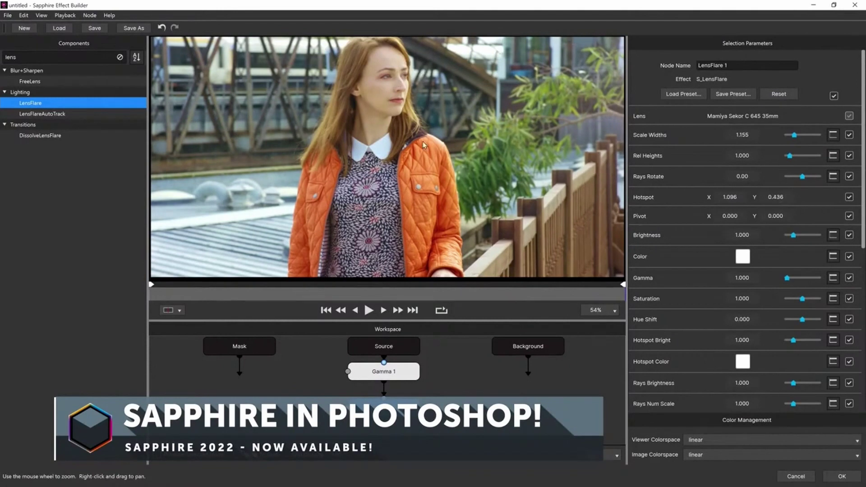
{"action": "left_click_drag", "start_coordinate": [740, 137], "coordinate": [807, 137]}
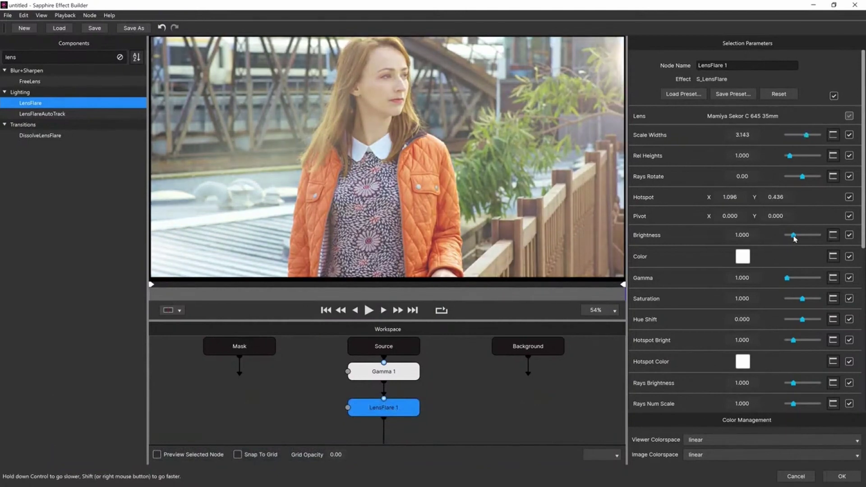
{"action": "left_click_drag", "start_coordinate": [794, 237], "coordinate": [793, 237]}
{"action": "left_click_drag", "start_coordinate": [730, 198], "coordinate": [750, 199]}
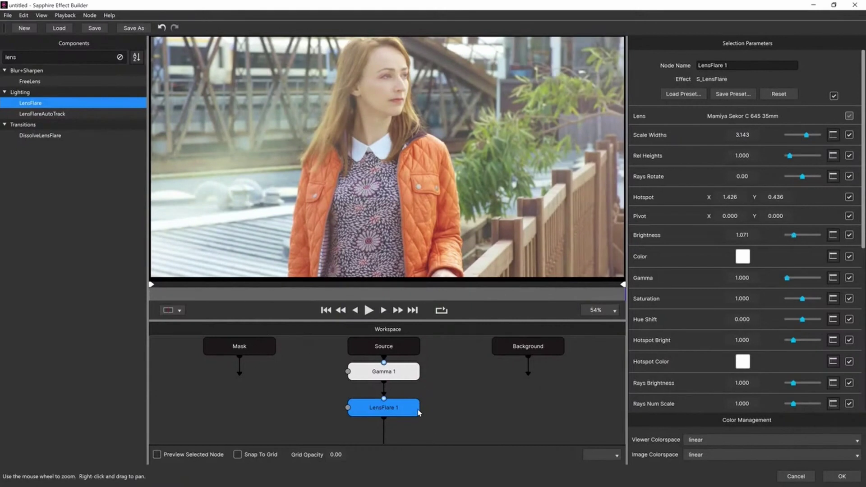
Step: Set the Gamma node's Gamma to 0.492 and the LensFlare node's Brightness to 1.357
{"action": "left_click", "coordinate": [436, 395]}
{"action": "left_click", "coordinate": [411, 409]}
{"action": "left_click", "coordinate": [409, 376]}
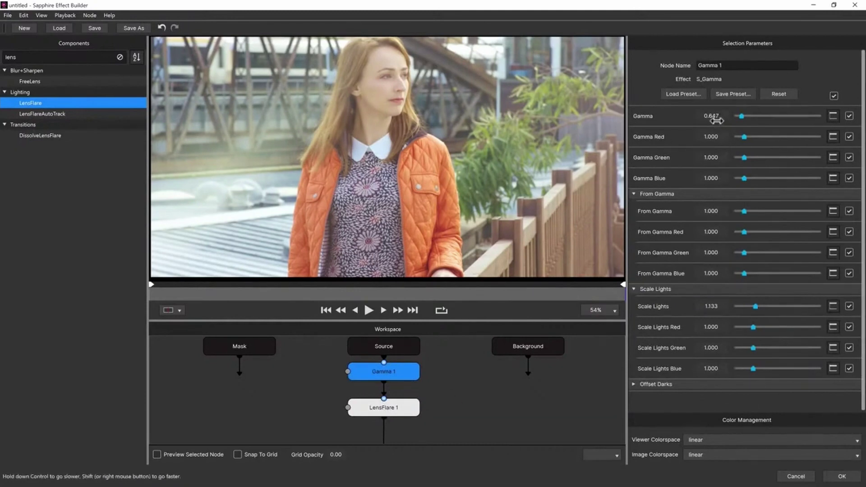
{"action": "left_click_drag", "start_coordinate": [711, 116], "coordinate": [650, 128]}
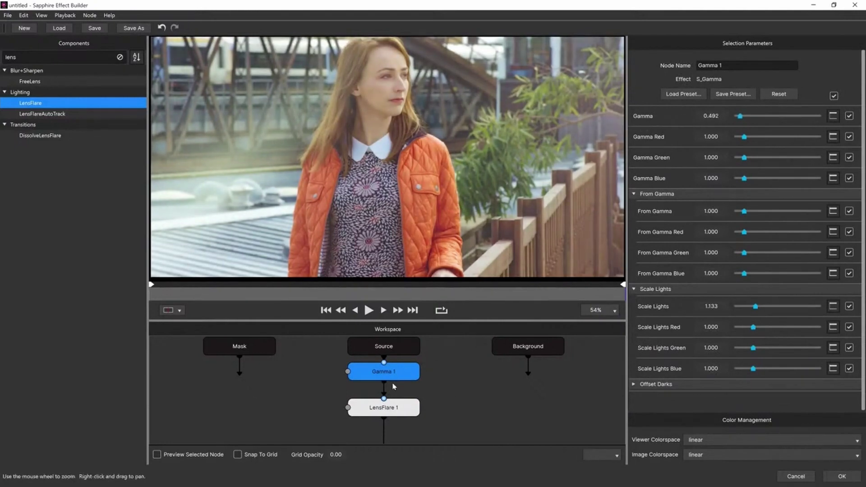
{"action": "left_click", "coordinate": [395, 410]}
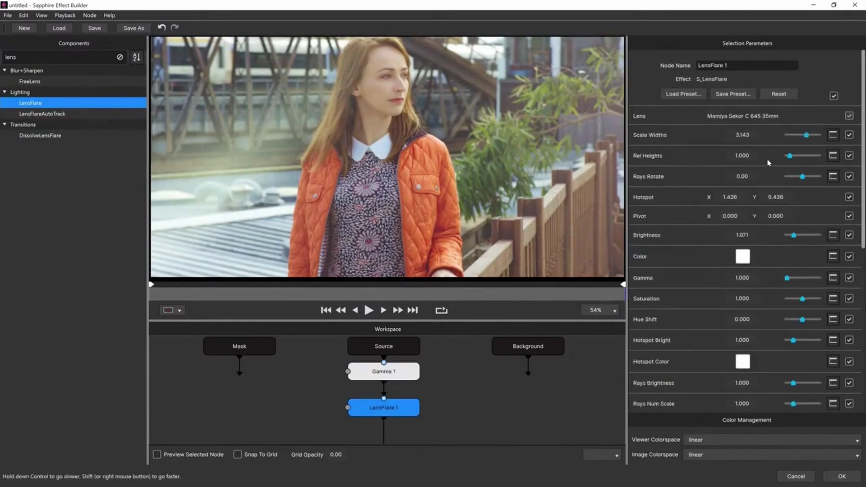
{"action": "left_click_drag", "start_coordinate": [745, 235], "coordinate": [795, 238]}
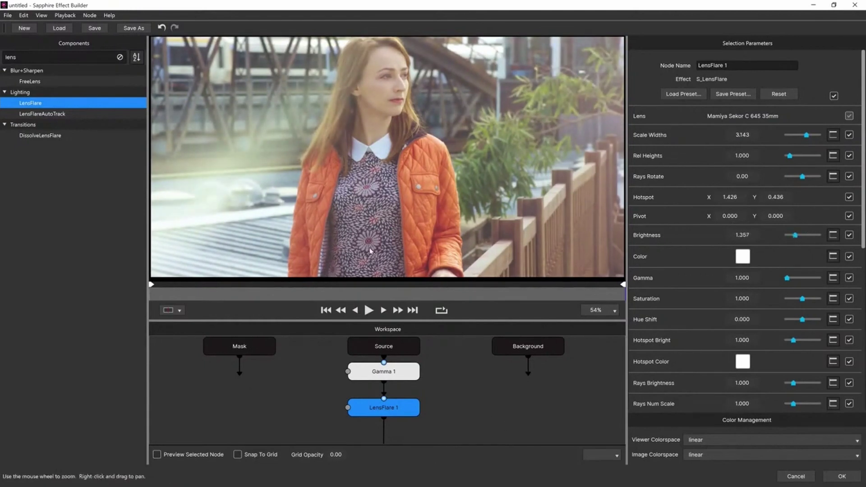
Step: Clear the component filter and browse the full list of Sapphire effects across its categories
{"action": "left_click", "coordinate": [120, 58]}
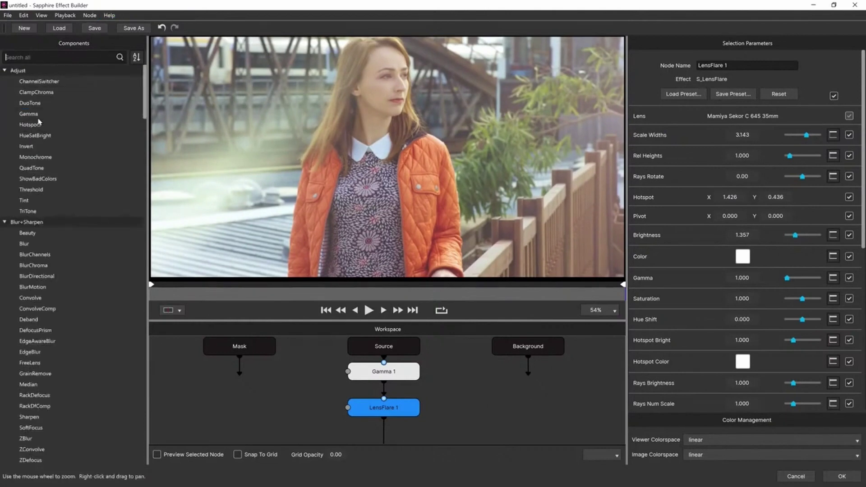
{"action": "left_click_drag", "start_coordinate": [148, 105], "coordinate": [152, 151]}
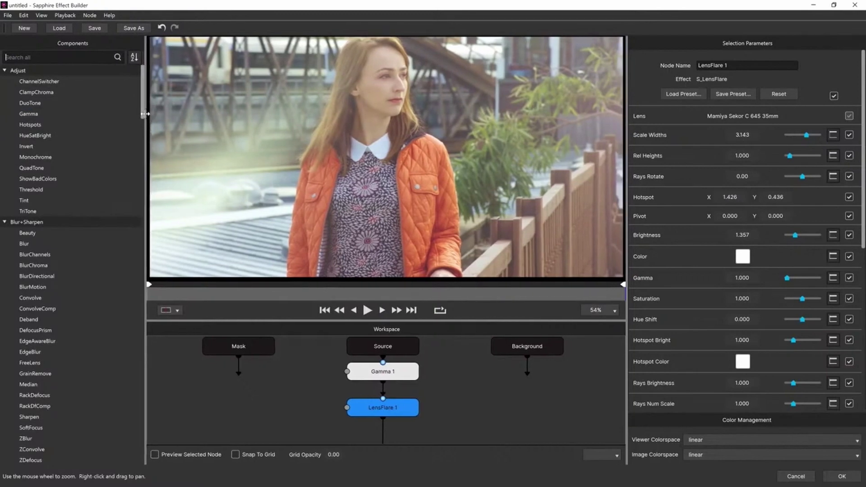
{"action": "scroll", "coordinate": [135, 190], "scroll_direction": "down", "scroll_amount": 20}
{"action": "scroll", "coordinate": [135, 247], "scroll_direction": "up", "scroll_amount": 8}
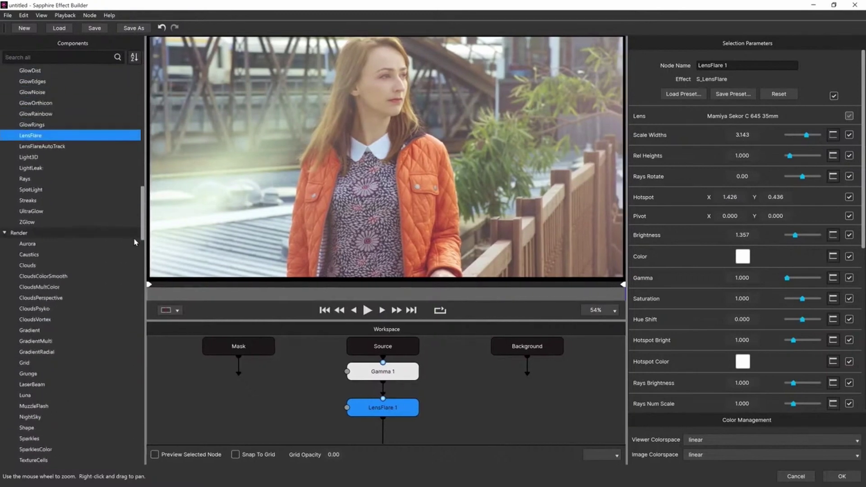
{"action": "scroll", "coordinate": [137, 252], "scroll_direction": "down", "scroll_amount": 8}
{"action": "scroll", "coordinate": [138, 251], "scroll_direction": "down", "scroll_amount": 20}
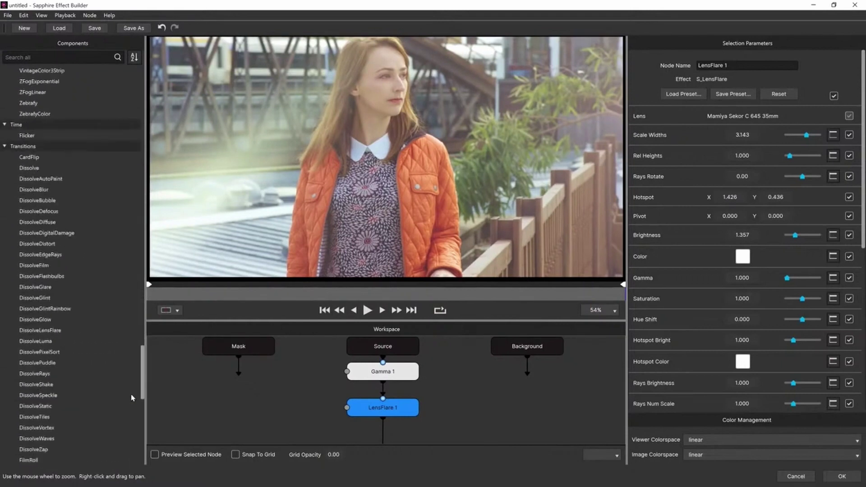
{"action": "scroll", "coordinate": [132, 398], "scroll_direction": "down", "scroll_amount": 1}
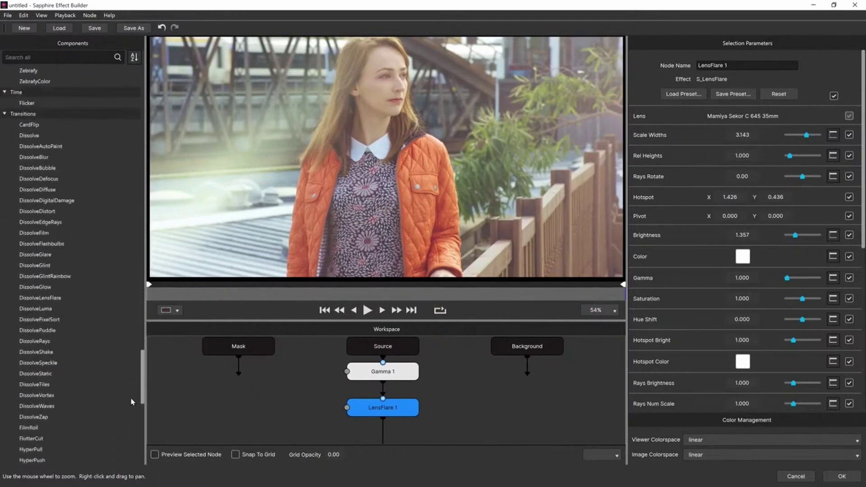
{"action": "scroll", "coordinate": [130, 316], "scroll_direction": "up", "scroll_amount": 20}
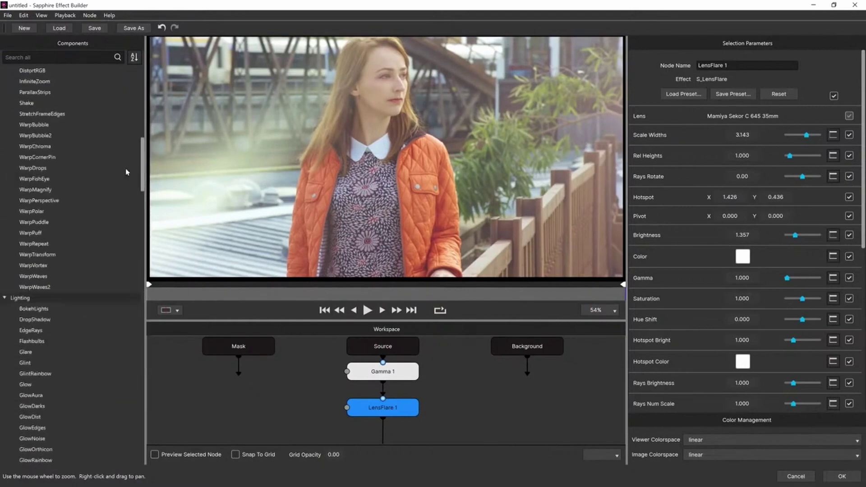
Step: Filter the components for "warp" and add a WarpChroma node after the LensFlare node
{"action": "left_click", "coordinate": [77, 51]}
{"action": "type", "text": "warp"}
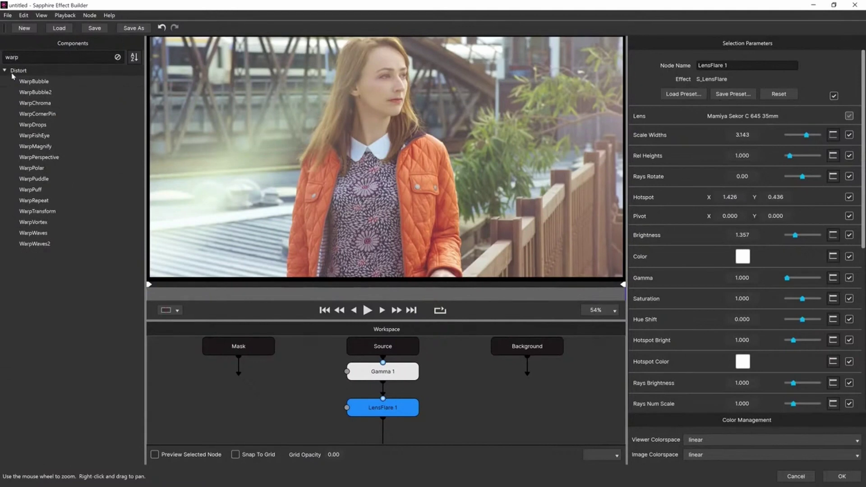
{"action": "double_click", "coordinate": [41, 104]}
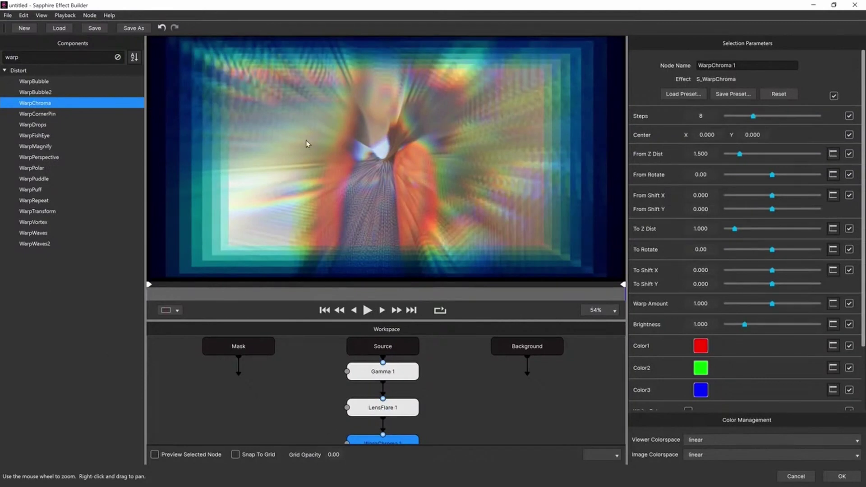
Step: Load the Chromatic Aberration - Subtle preset into the WarpChroma node and set its Warp Amount to 1.941
{"action": "left_click", "coordinate": [679, 94]}
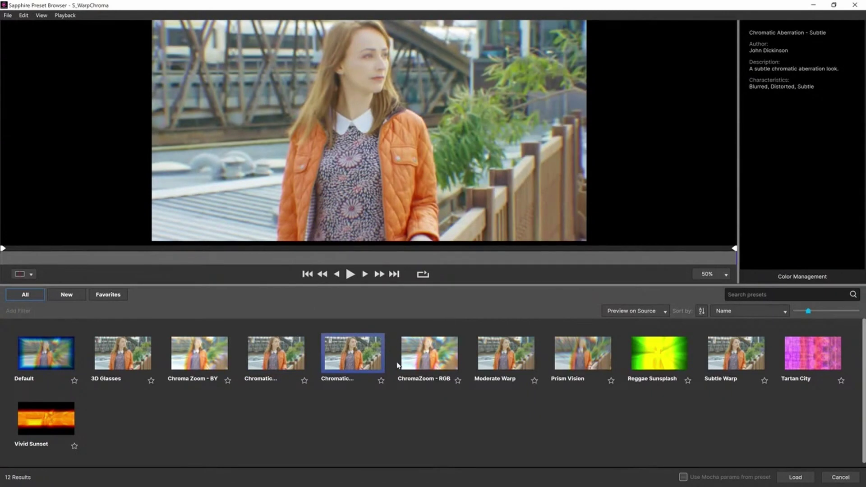
{"action": "double_click", "coordinate": [367, 359]}
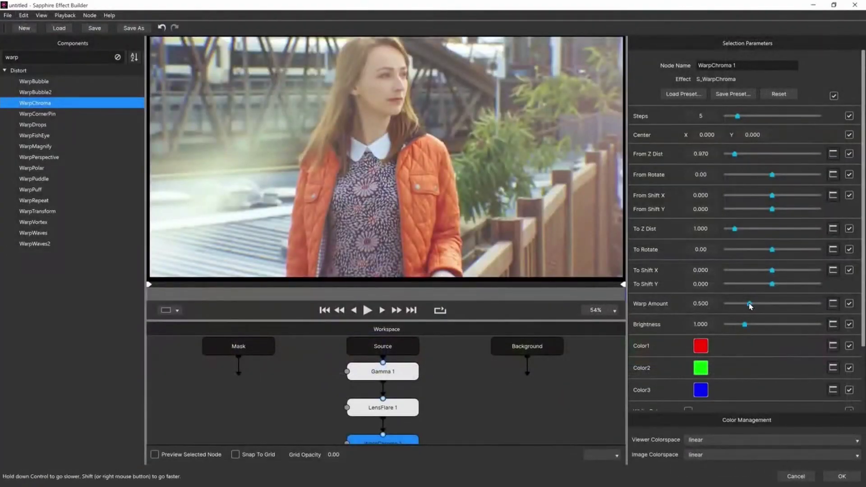
{"action": "left_click_drag", "start_coordinate": [750, 306], "coordinate": [768, 306]}
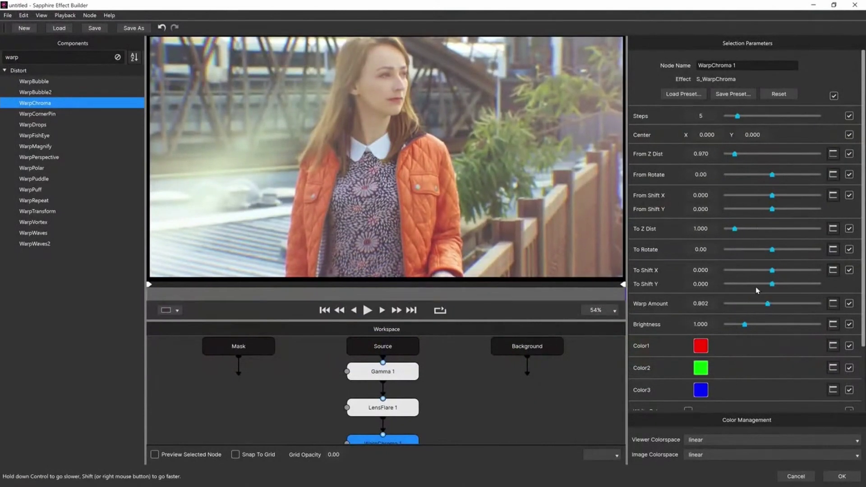
{"action": "left_click_drag", "start_coordinate": [771, 304], "coordinate": [815, 303]}
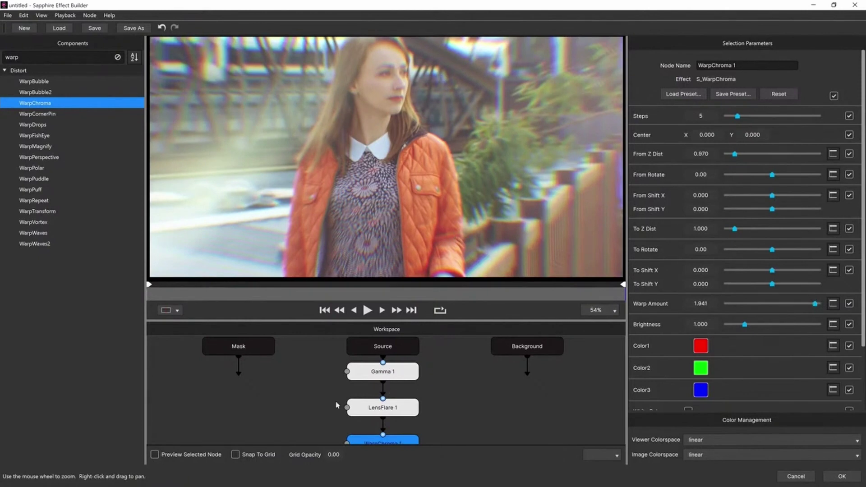
Step: Find the Shape component and place it as an unconnected node beside the WarpChroma node
{"action": "left_click_drag", "start_coordinate": [449, 418], "coordinate": [471, 383]}
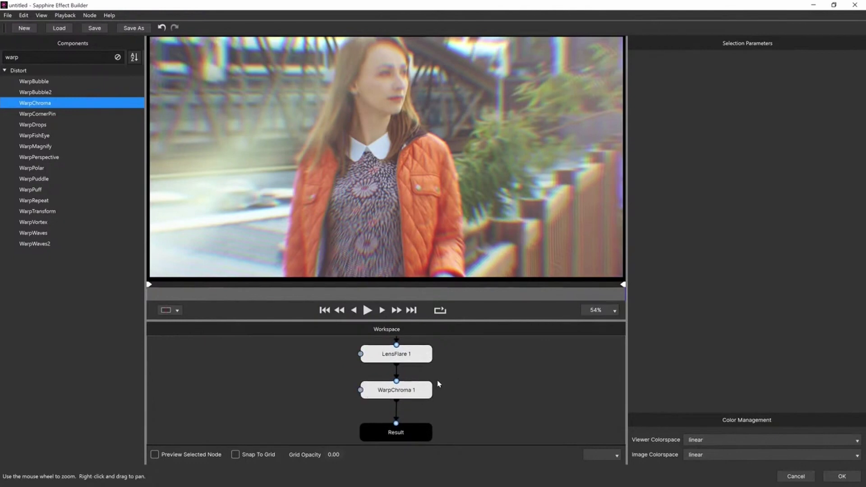
{"action": "left_click_drag", "start_coordinate": [448, 384], "coordinate": [426, 390]}
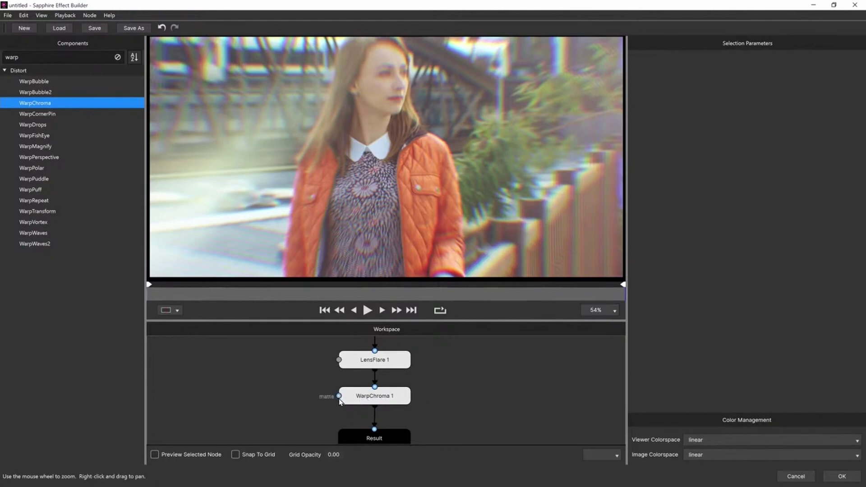
{"action": "double_click", "coordinate": [45, 55]}
{"action": "type", "text": "shape"}
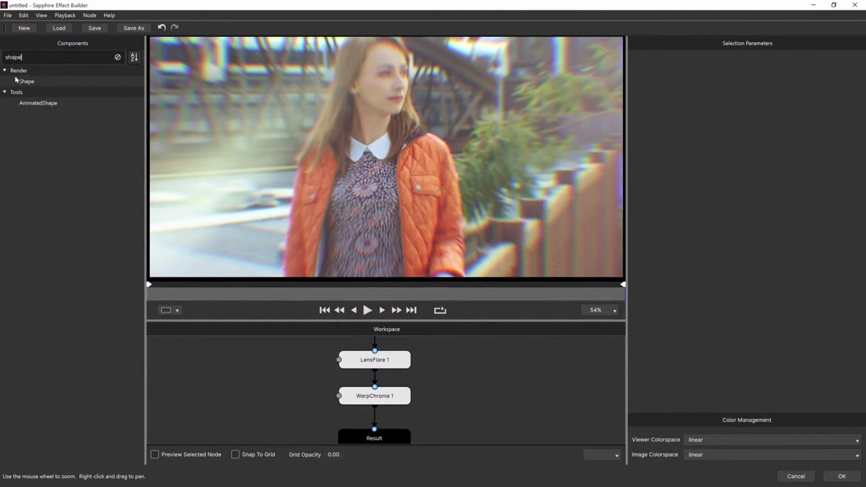
{"action": "left_click_drag", "start_coordinate": [16, 79], "coordinate": [278, 389]}
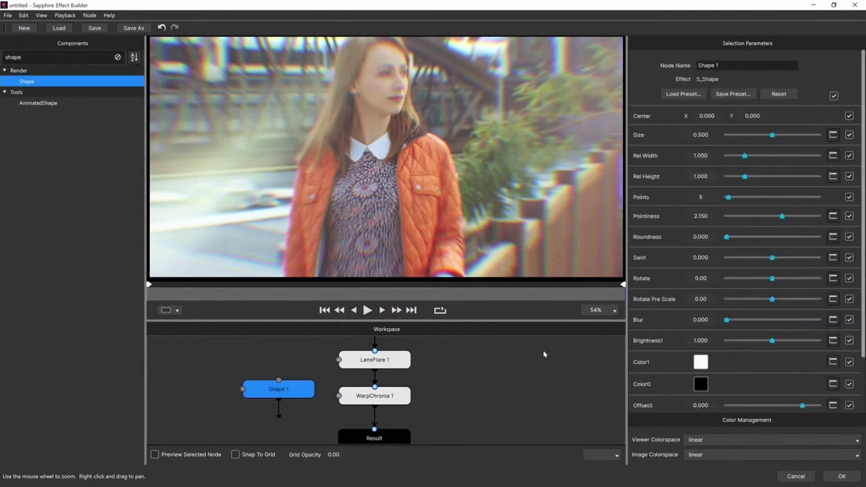
Step: Load the Oval For Mask preset into the Shape node and, previewing only that node, set Rel Width to 1.005
{"action": "left_click", "coordinate": [672, 93]}
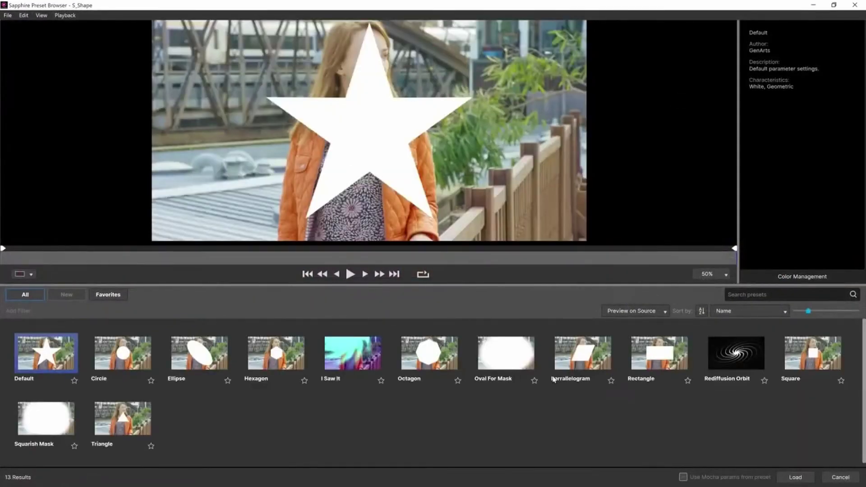
{"action": "left_click", "coordinate": [519, 364]}
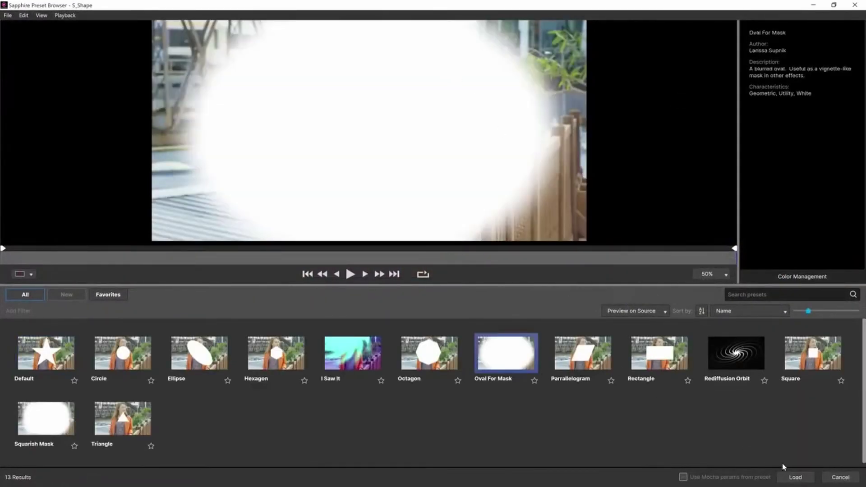
{"action": "left_click", "coordinate": [795, 477]}
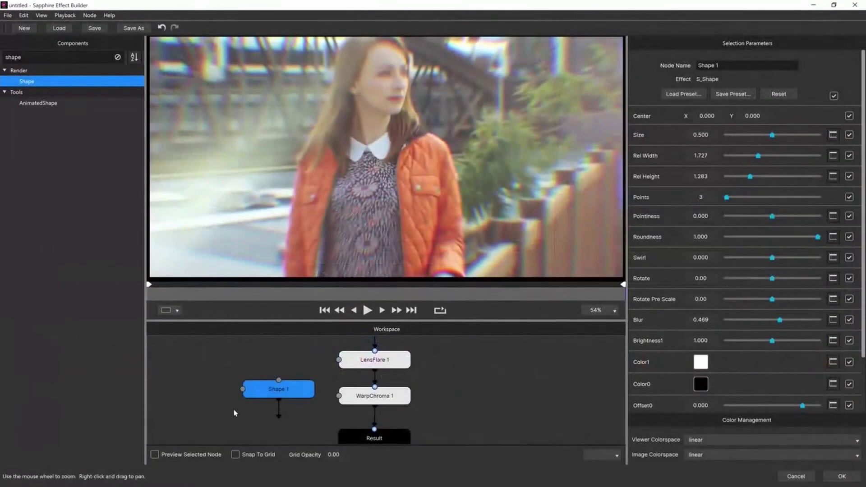
{"action": "left_click", "coordinate": [155, 455]}
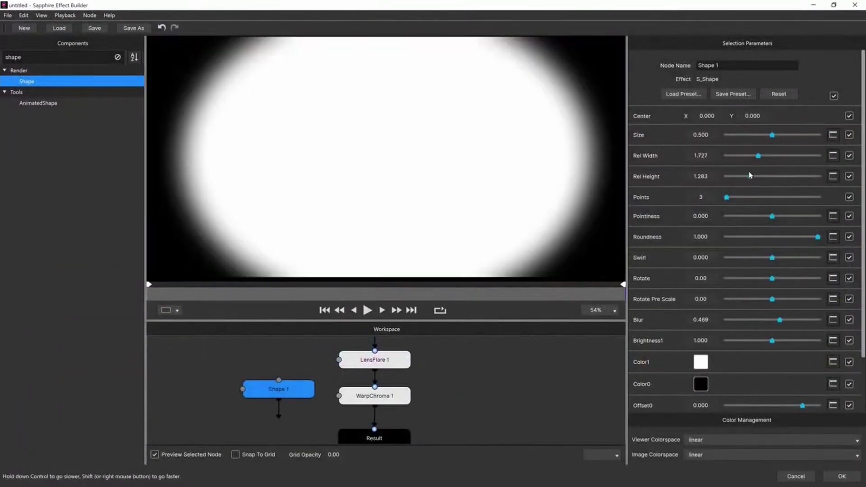
{"action": "left_click_drag", "start_coordinate": [759, 156], "coordinate": [745, 157]}
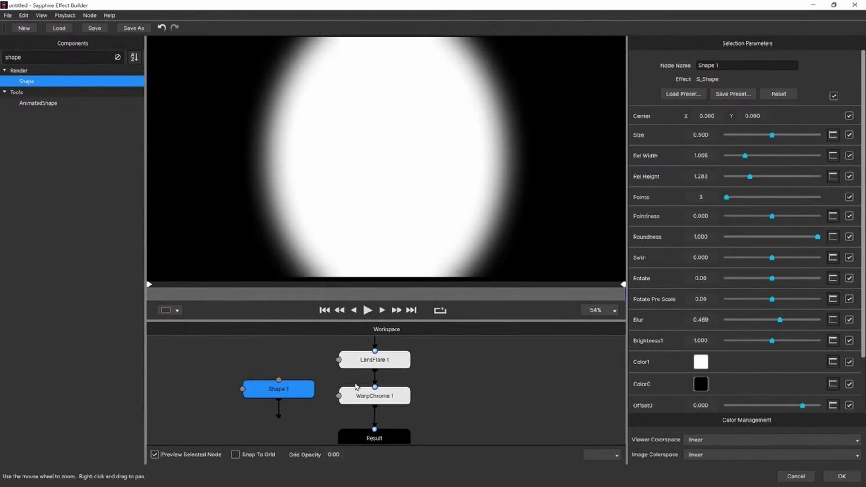
Step: Connect the Shape node to WarpChroma's matte input and turn on Invert Matte, with the selected-node preview off
{"action": "left_click_drag", "start_coordinate": [280, 420], "coordinate": [339, 396]}
{"action": "left_click", "coordinate": [183, 456]}
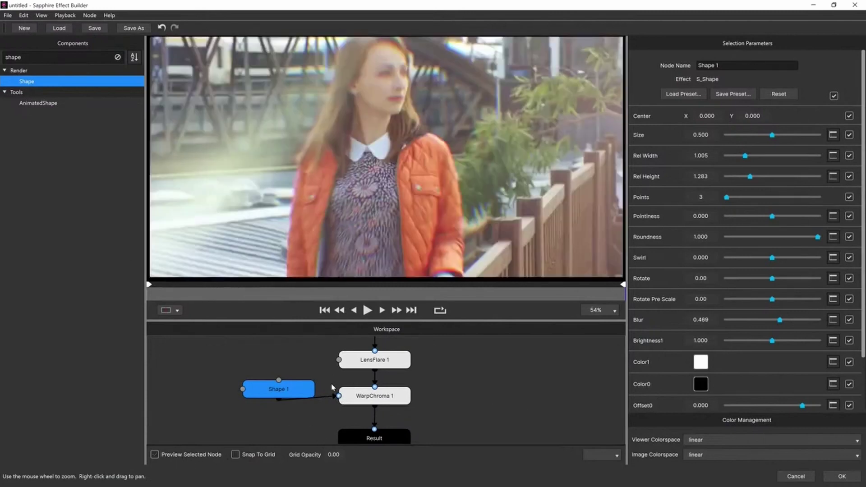
{"action": "left_click", "coordinate": [399, 396]}
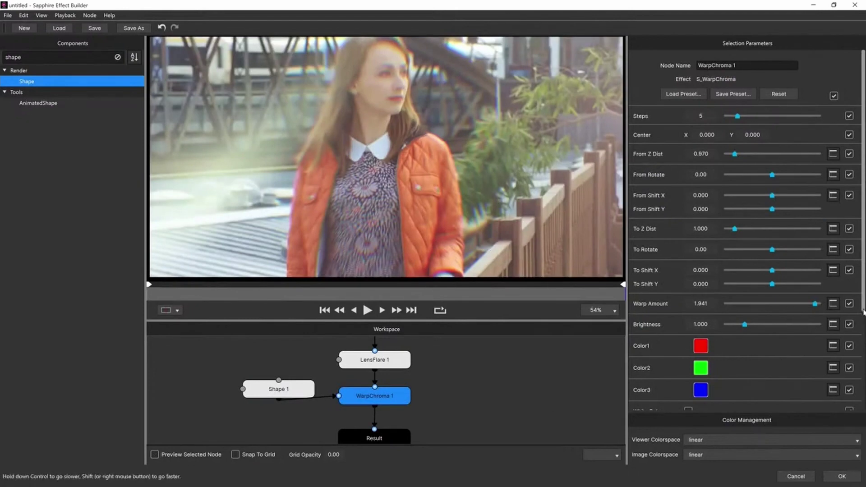
{"action": "scroll", "coordinate": [863, 311], "scroll_direction": "down", "scroll_amount": 5}
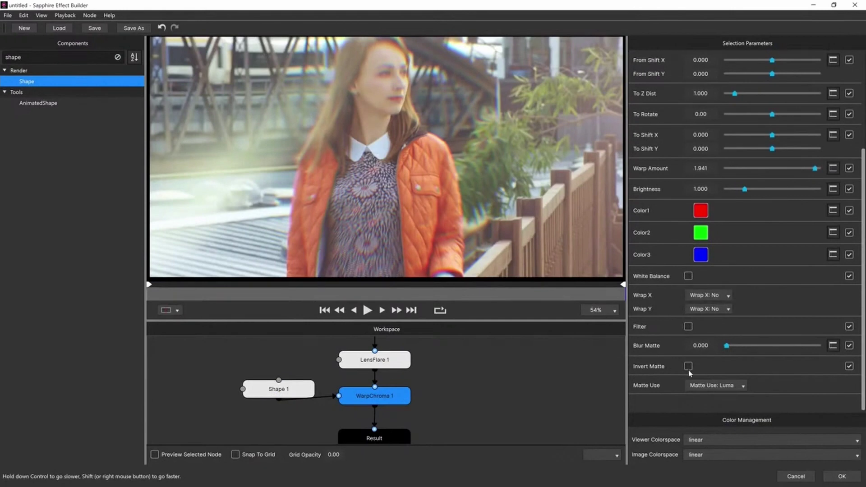
{"action": "left_click", "coordinate": [688, 367]}
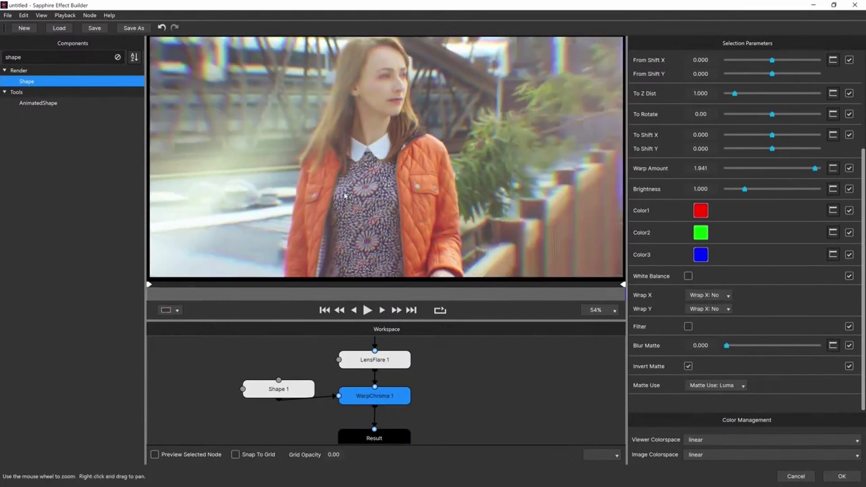
Step: Set WarpChroma's To Rotate to 0.50, From Rotate to -0.40 and Steps to 10
{"action": "left_click_drag", "start_coordinate": [862, 307], "coordinate": [695, 255]}
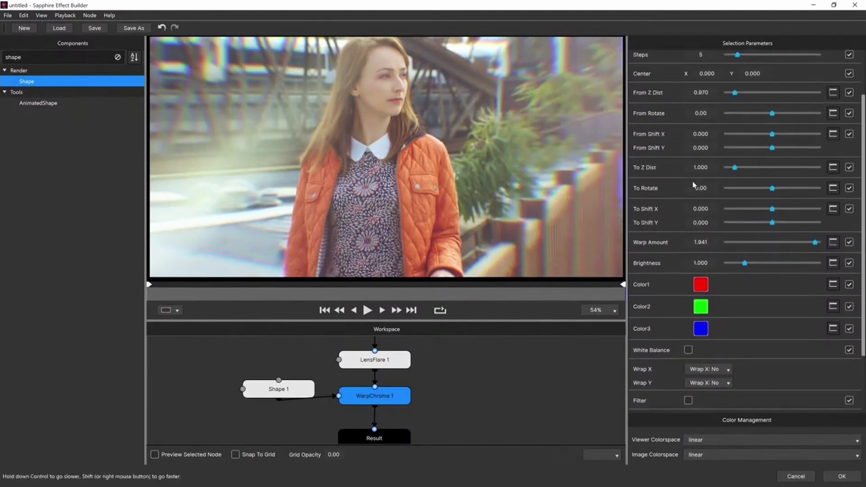
{"action": "left_click_drag", "start_coordinate": [702, 190], "coordinate": [704, 191]}
{"action": "left_click_drag", "start_coordinate": [700, 113], "coordinate": [697, 114]}
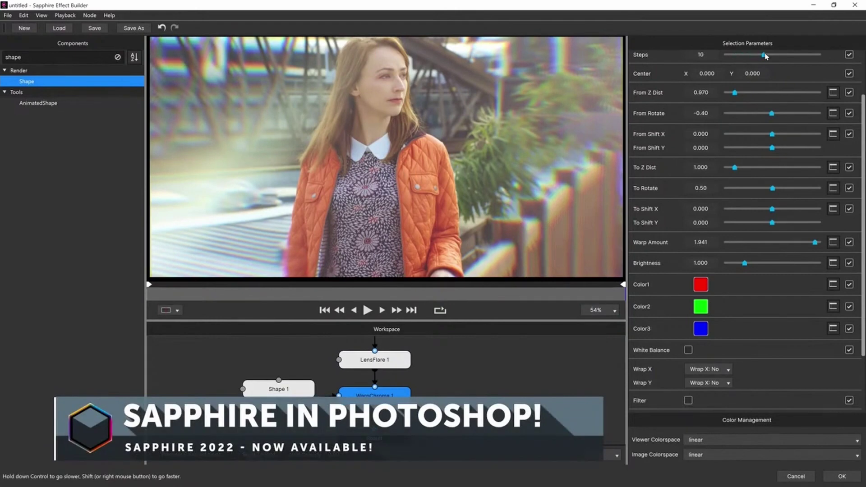
{"action": "left_click_drag", "start_coordinate": [739, 56], "coordinate": [758, 55]}
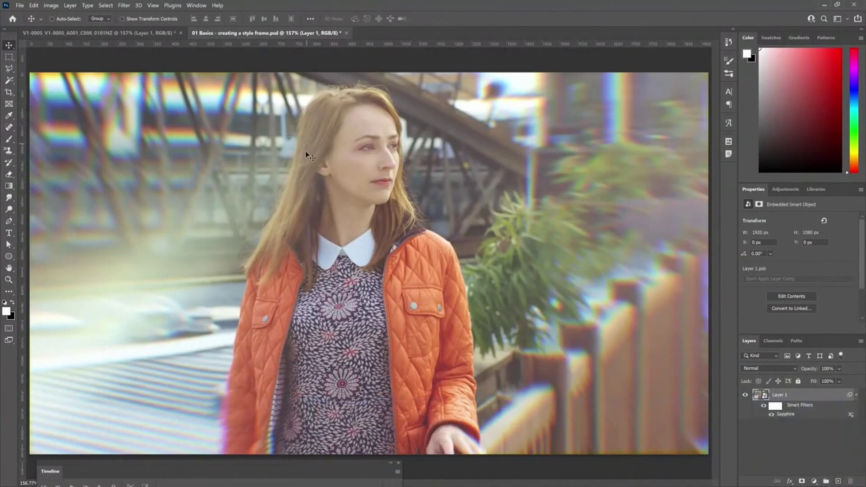
Step: Reopen the Sapphire smart filter on Layer 1 for editing in Sapphire Effect Builder
{"action": "double_click", "coordinate": [786, 415]}
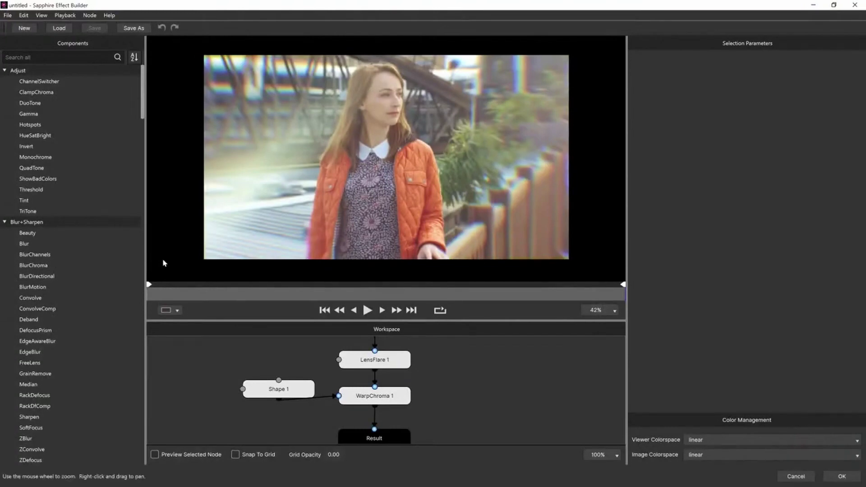
{"action": "scroll", "coordinate": [163, 263], "scroll_direction": "up", "scroll_amount": 5}
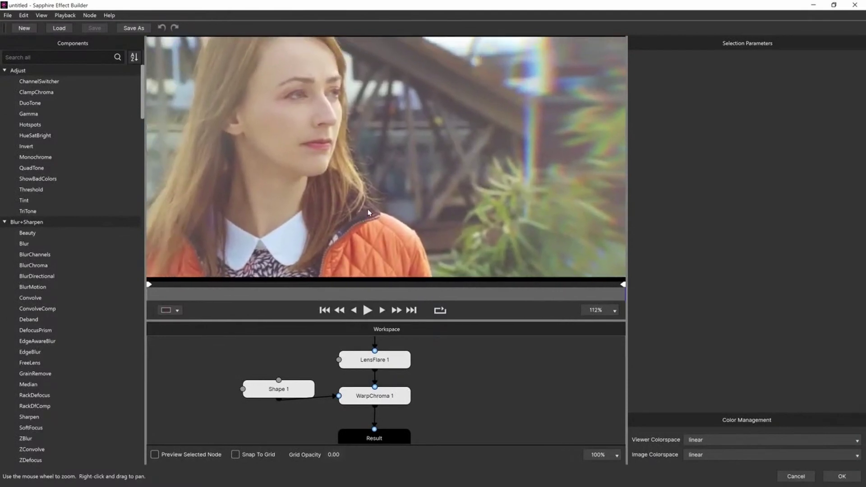
{"action": "left_click_drag", "start_coordinate": [408, 149], "coordinate": [392, 185]}
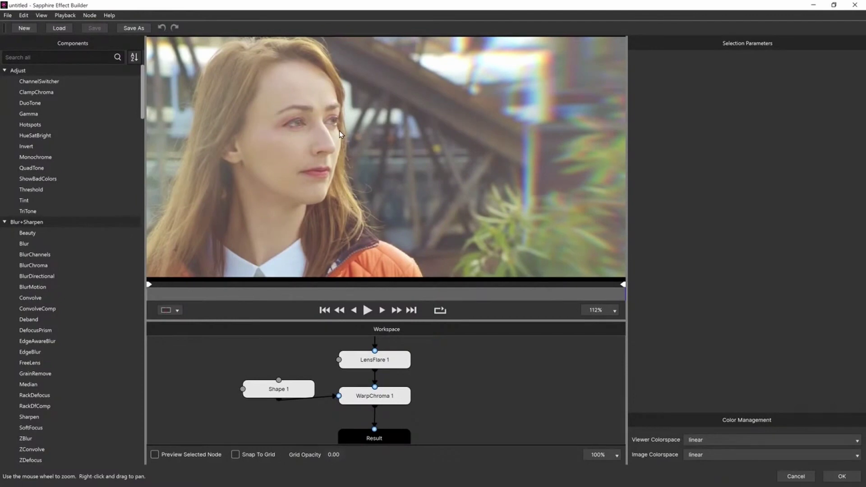
Step: Examine the woman's face and the chromatic distortion around her in the preview, both close up and in the full frame
{"action": "scroll", "coordinate": [339, 133], "scroll_direction": "up", "scroll_amount": 3}
{"action": "left_click_drag", "start_coordinate": [340, 134], "coordinate": [351, 159]}
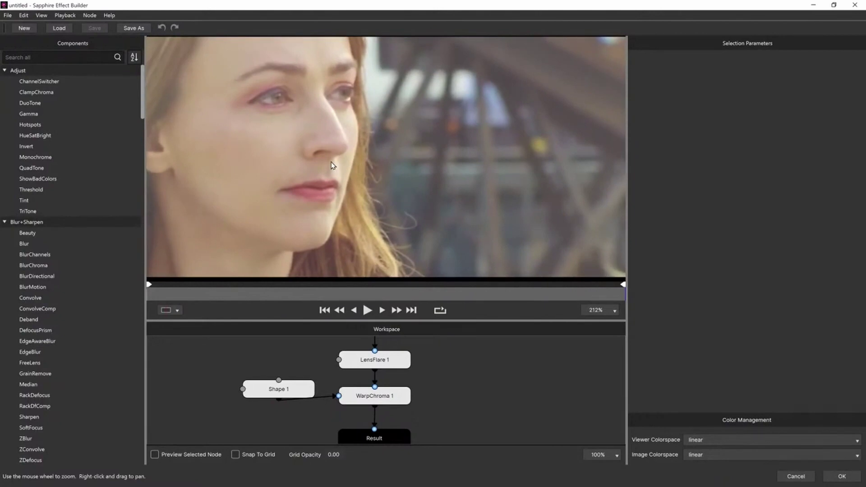
{"action": "scroll", "coordinate": [331, 163], "scroll_direction": "down", "scroll_amount": 3}
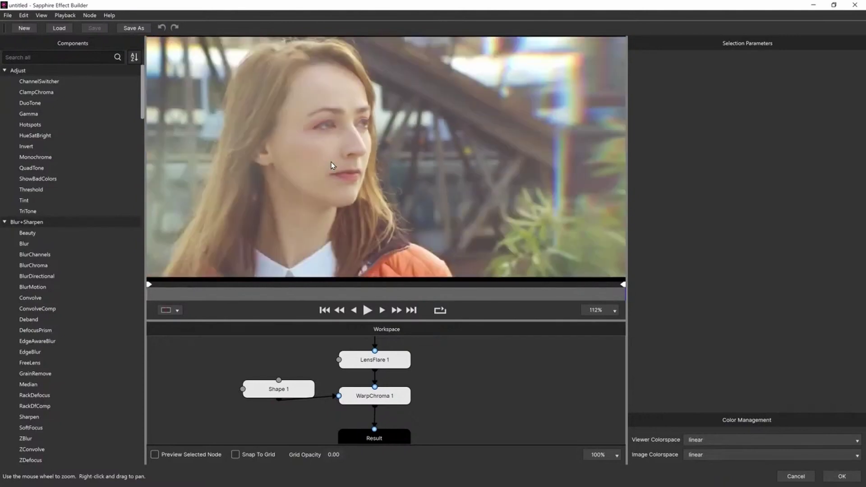
{"action": "scroll", "coordinate": [331, 161], "scroll_direction": "down", "scroll_amount": 3}
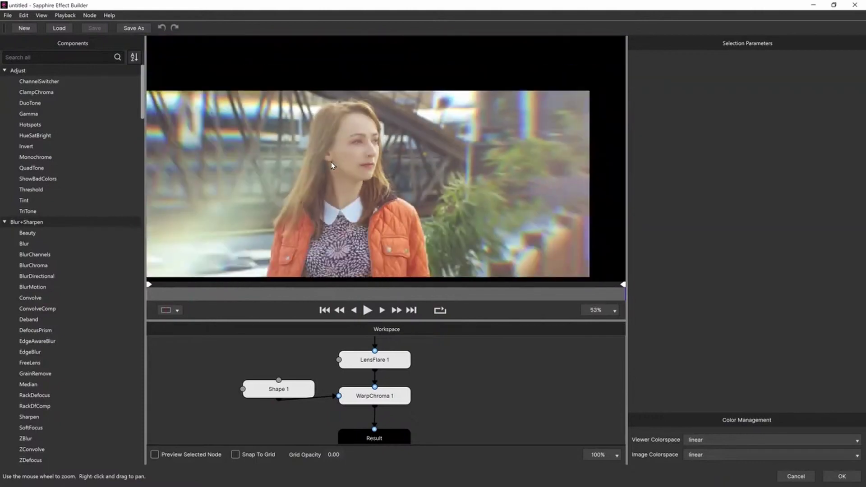
{"action": "scroll", "coordinate": [331, 162], "scroll_direction": "up", "scroll_amount": 3}
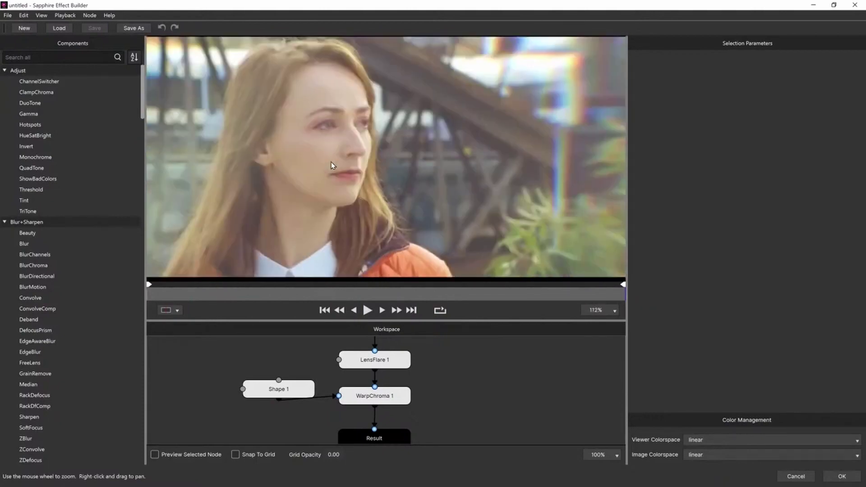
{"action": "scroll", "coordinate": [331, 162], "scroll_direction": "down", "scroll_amount": 3}
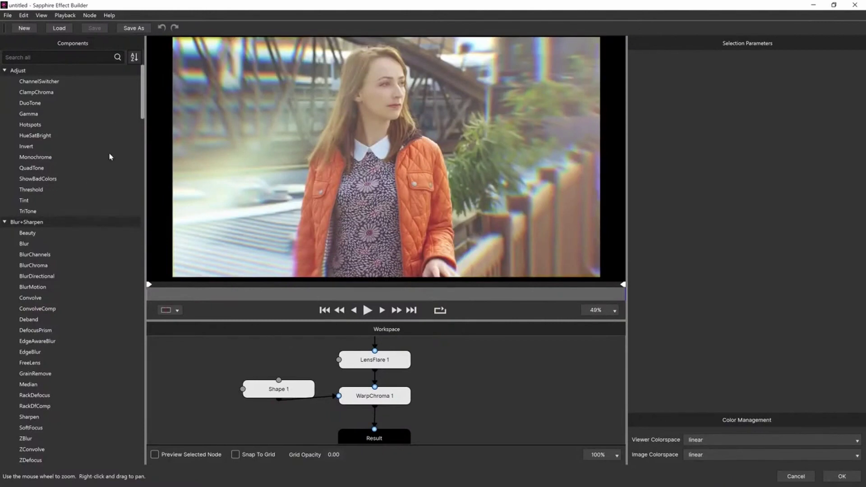
Step: Insert a StretchFrameEdges node between WarpChroma and Result, set its Center Squeeze to 1.099, and apply the effect
{"action": "left_click_drag", "start_coordinate": [142, 76], "coordinate": [143, 100]}
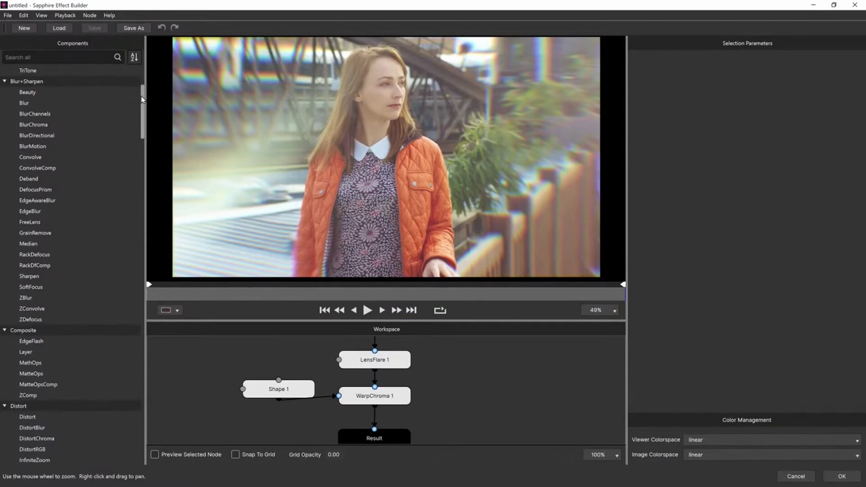
{"action": "left_click_drag", "start_coordinate": [143, 100], "coordinate": [142, 130]}
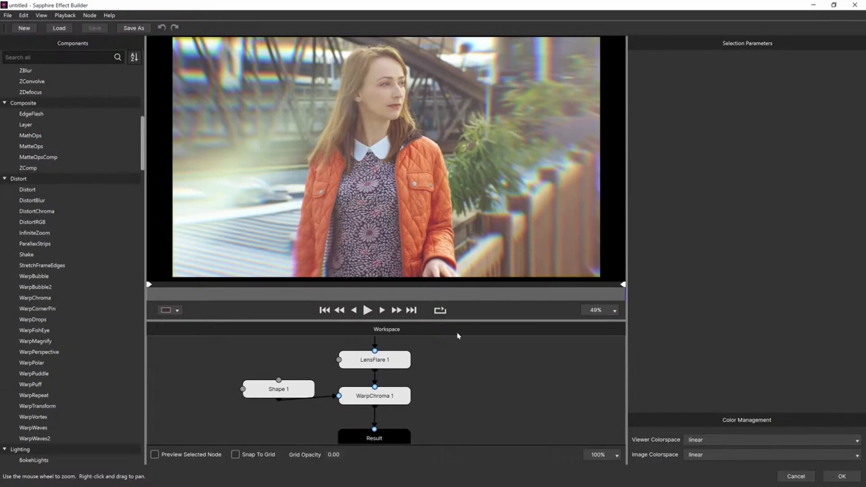
{"action": "left_click_drag", "start_coordinate": [451, 412], "coordinate": [450, 369]}
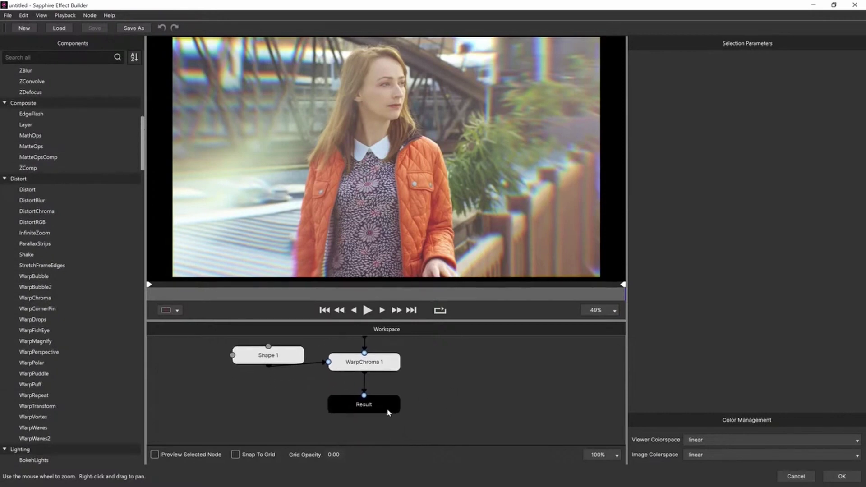
{"action": "left_click_drag", "start_coordinate": [382, 409], "coordinate": [388, 435]}
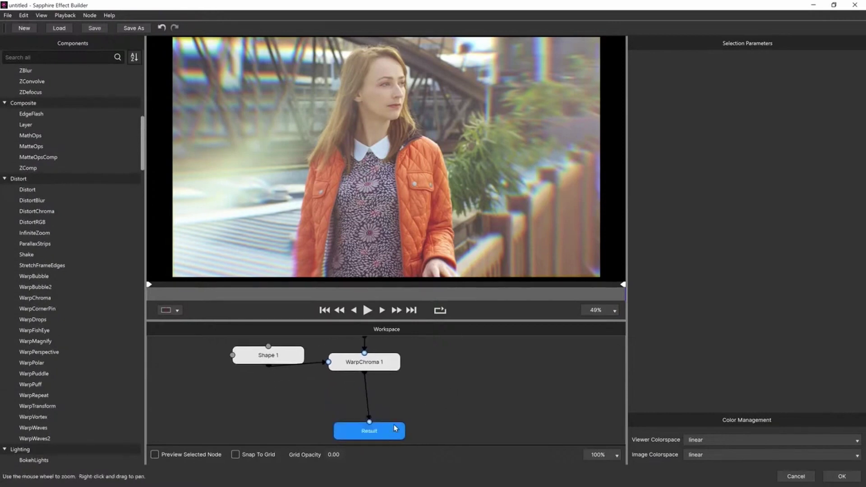
{"action": "left_click", "coordinate": [425, 409]}
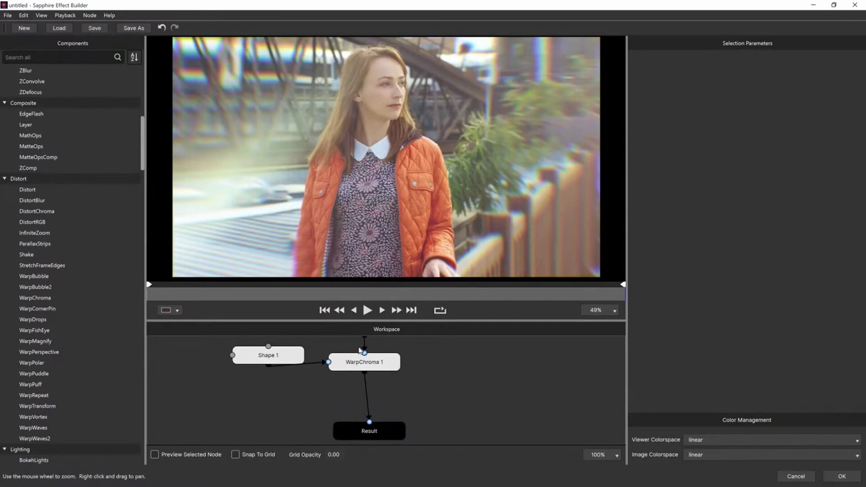
{"action": "left_click", "coordinate": [368, 362]}
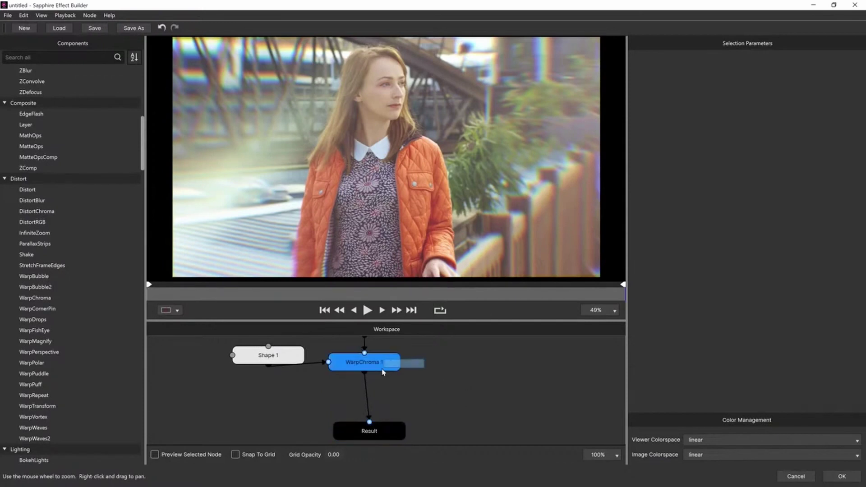
{"action": "double_click", "coordinate": [52, 266]}
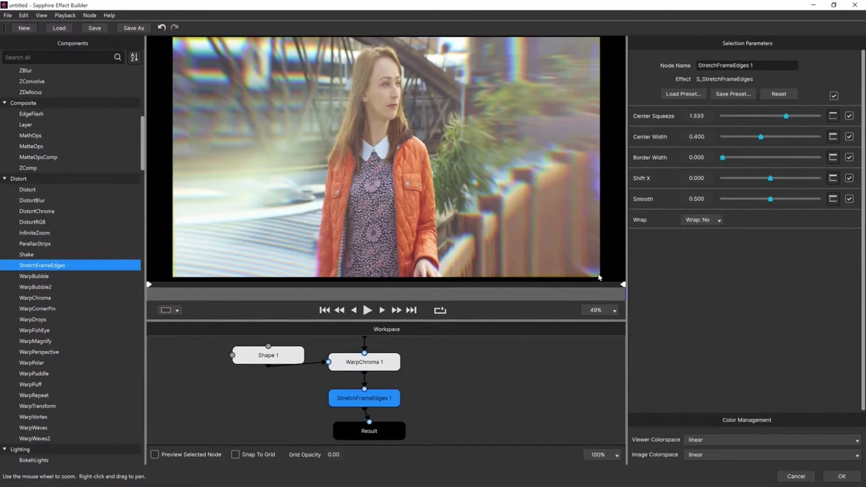
{"action": "mouse_move", "coordinate": [772, 118]}
{"action": "left_mouse_down"}
{"action": "mouse_move", "coordinate": [784, 118]}
{"action": "mouse_move", "coordinate": [764, 118]}
{"action": "mouse_move", "coordinate": [777, 119]}
{"action": "left_mouse_up"}
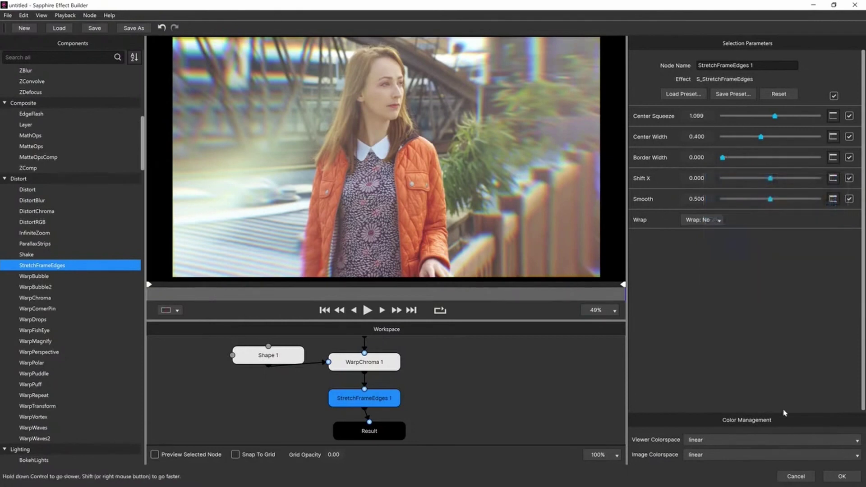
{"action": "left_click", "coordinate": [842, 476]}
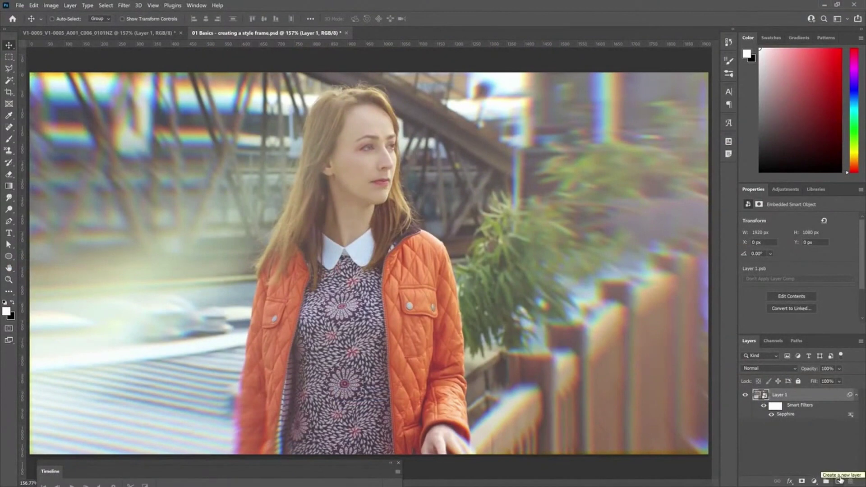
Step: Create a new 1920 x 1080 px document at 72 ppi and convert its background layer to a smart object
{"action": "left_click", "coordinate": [20, 4]}
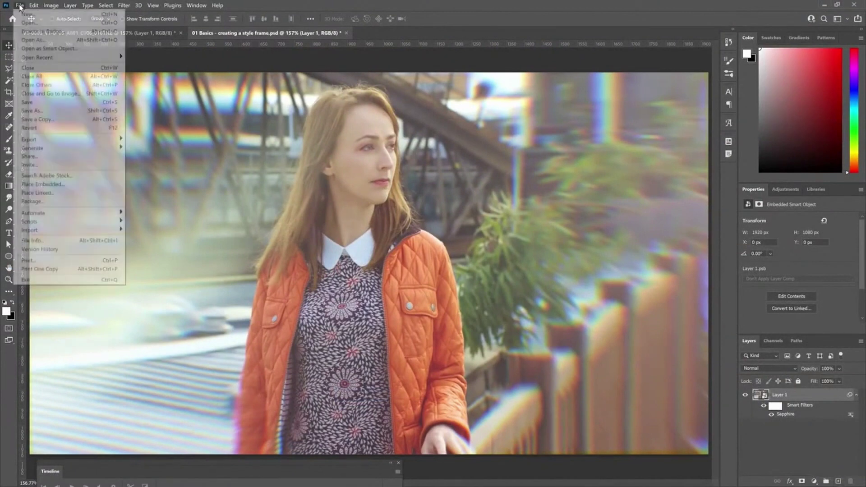
{"action": "left_click", "coordinate": [21, 12]}
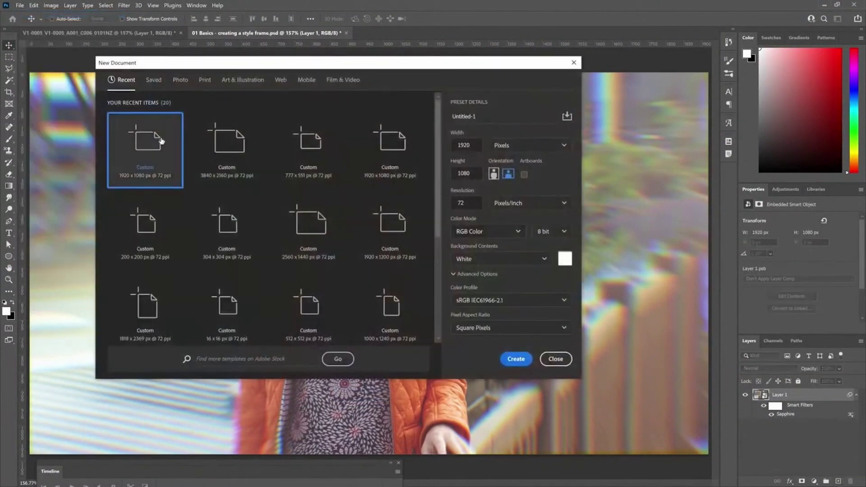
{"action": "double_click", "coordinate": [172, 161]}
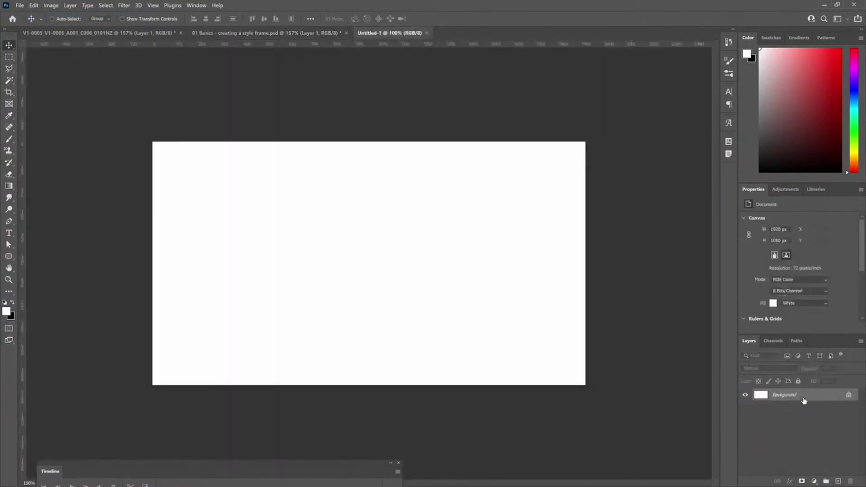
{"action": "right_click", "coordinate": [803, 397]}
{"action": "left_click", "coordinate": [823, 347]}
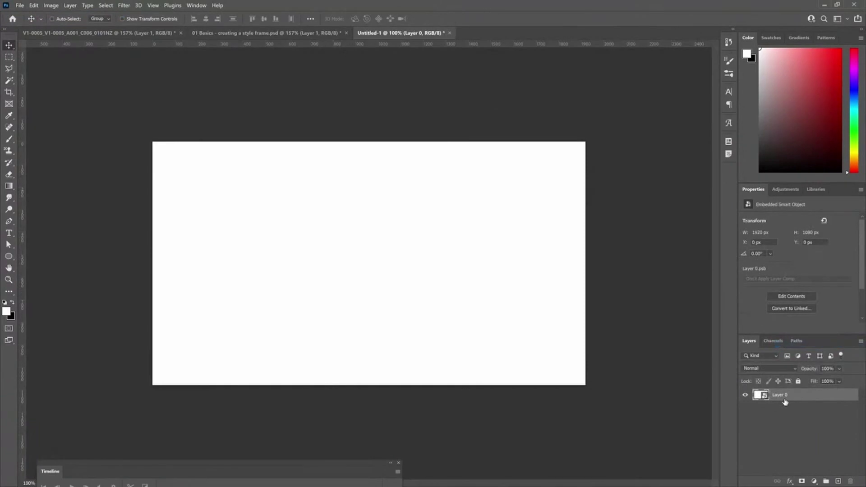
Step: Apply the Sapphire filter to Layer 0 and delete all the effect nodes carried over between Source and Result
{"action": "left_click", "coordinate": [124, 5]}
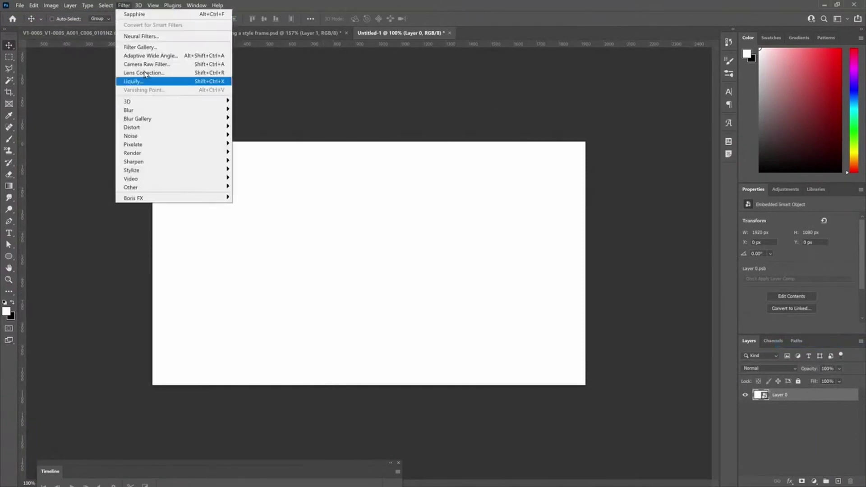
{"action": "left_click", "coordinate": [147, 17]}
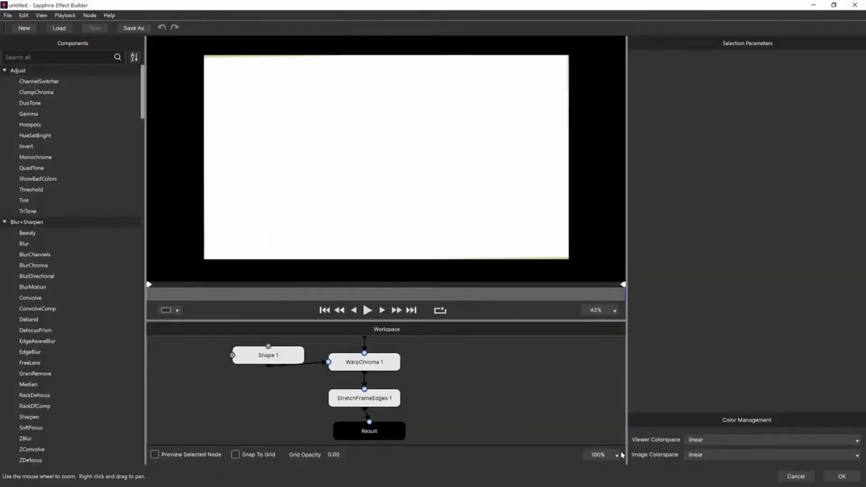
{"action": "left_click", "coordinate": [610, 455]}
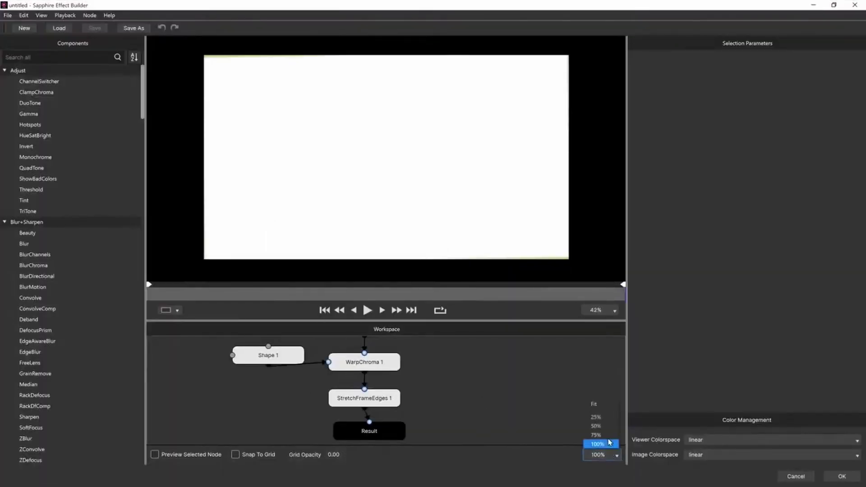
{"action": "left_click", "coordinate": [600, 404]}
{"action": "left_click_drag", "start_coordinate": [422, 358], "coordinate": [324, 424]}
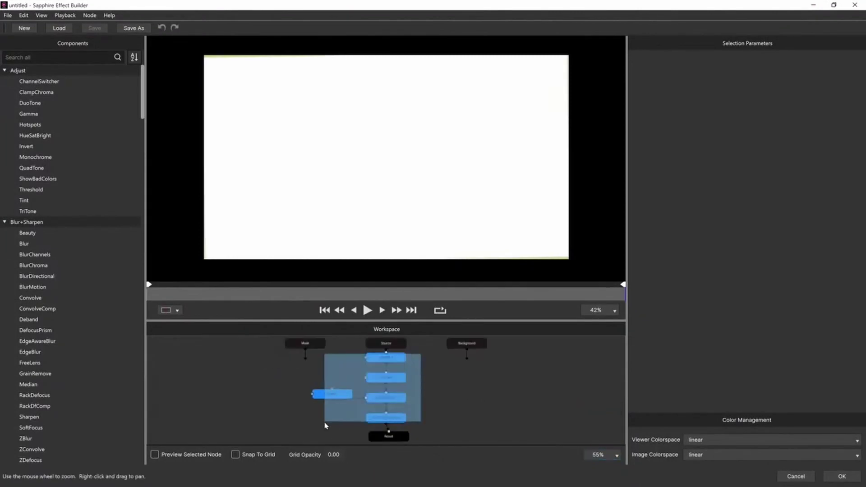
{"action": "key", "text": "Delete"}
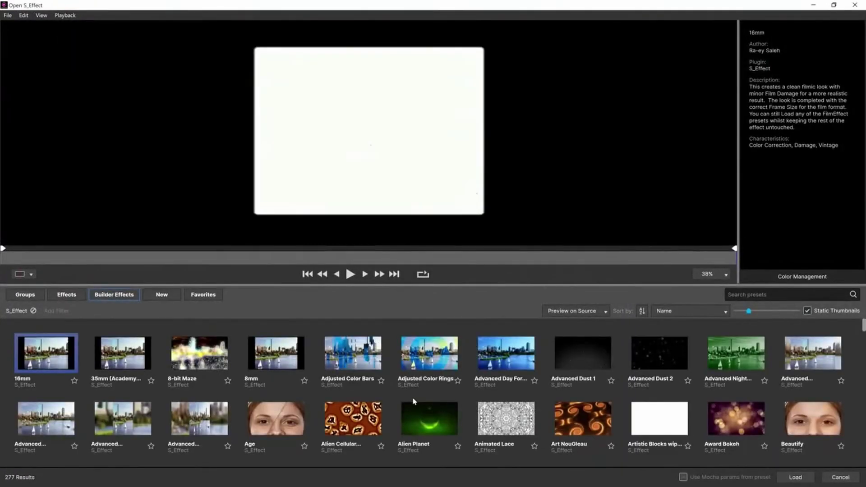
Step: Preview Builder Effects presets such as Alien Planet, Art NouGleau, Award Bokeh and Bokeh Patch, and load the Cloudy Night Sky preset
{"action": "mouse_move", "coordinate": [413, 401]}
{"action": "left_click", "coordinate": [430, 422]}
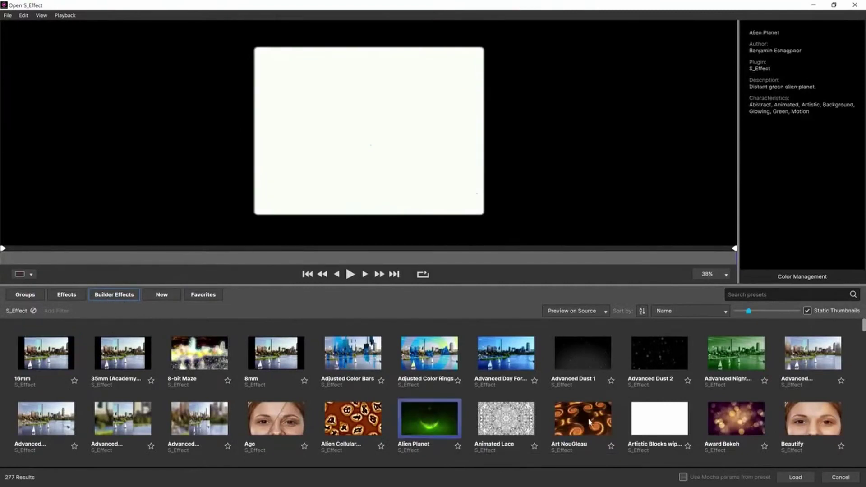
{"action": "left_click", "coordinate": [589, 424]}
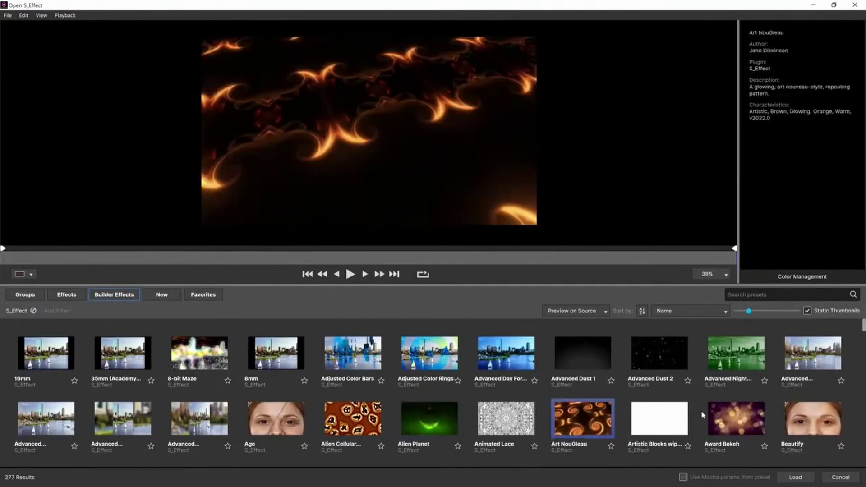
{"action": "left_click", "coordinate": [730, 417]}
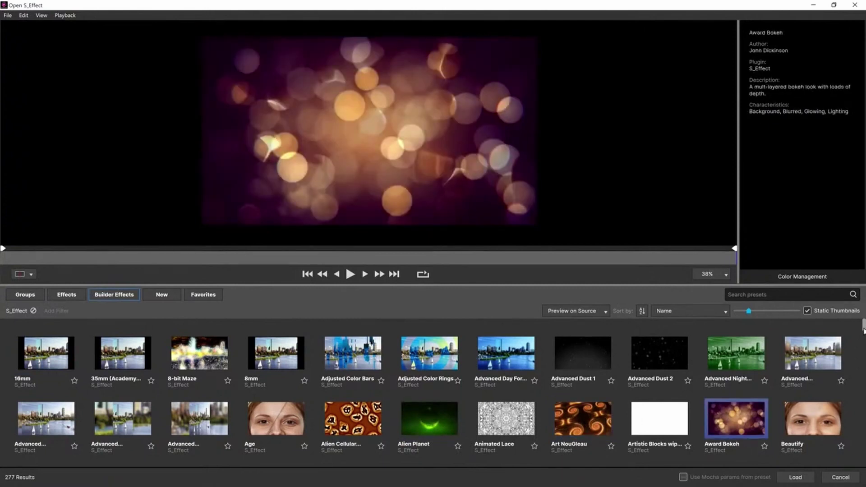
{"action": "left_click_drag", "start_coordinate": [863, 330], "coordinate": [864, 343]}
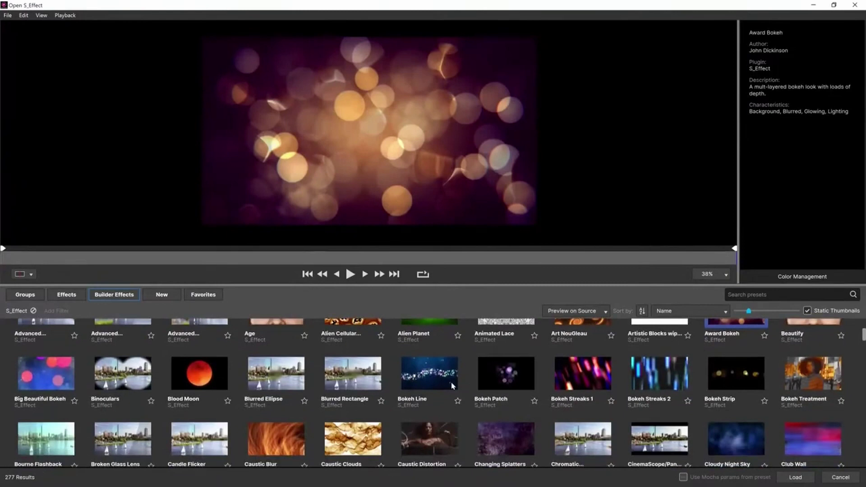
{"action": "left_click", "coordinate": [496, 384]}
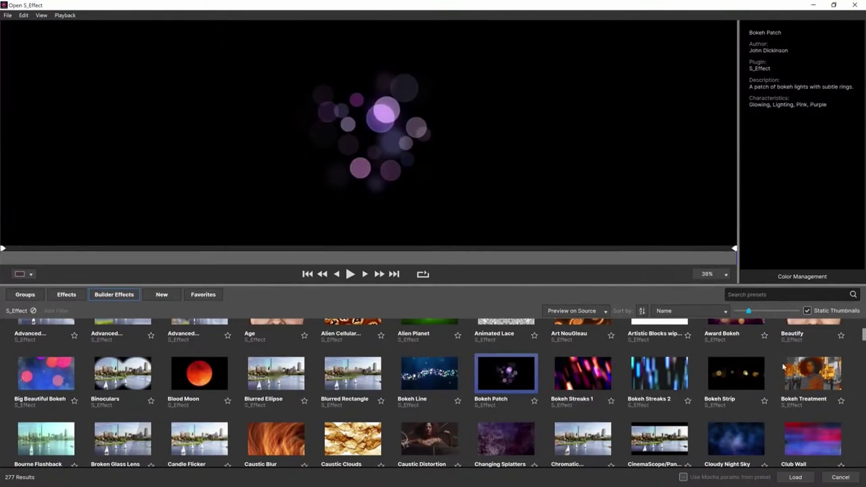
{"action": "scroll", "coordinate": [859, 356], "scroll_direction": "down", "scroll_amount": 1}
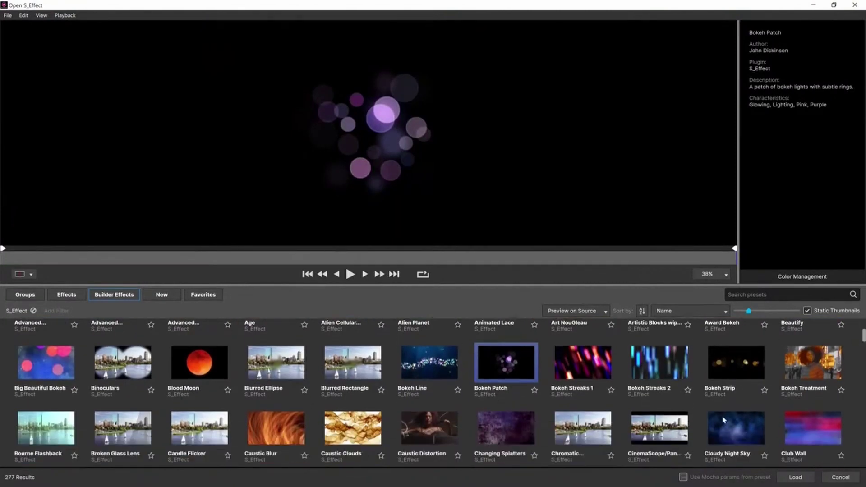
{"action": "left_click", "coordinate": [741, 430]}
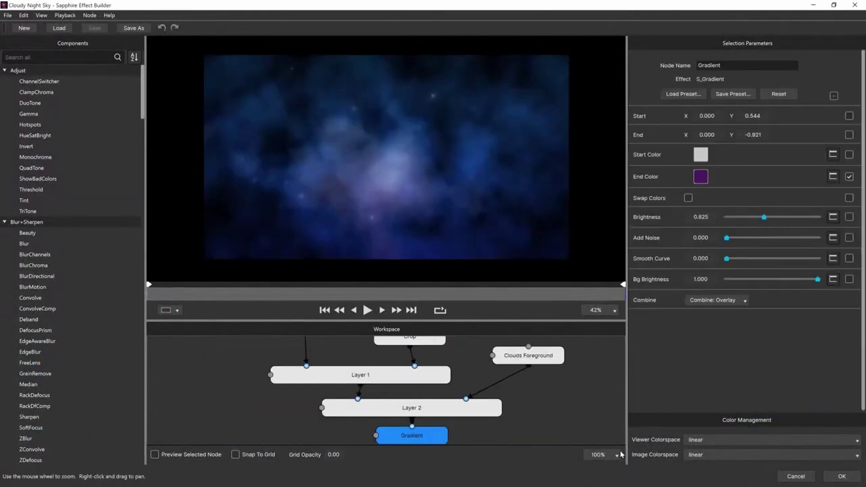
Step: Examine how the Cloudy Night Sky preset's nodes are connected, first as a whole graph and then close up
{"action": "left_click", "coordinate": [617, 454]}
{"action": "left_click", "coordinate": [597, 405]}
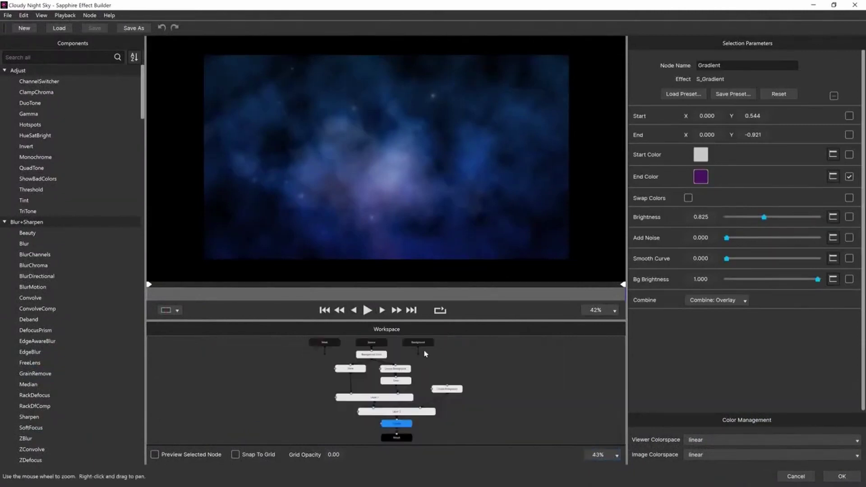
{"action": "left_click", "coordinate": [614, 311]}
{"action": "left_click", "coordinate": [612, 328]}
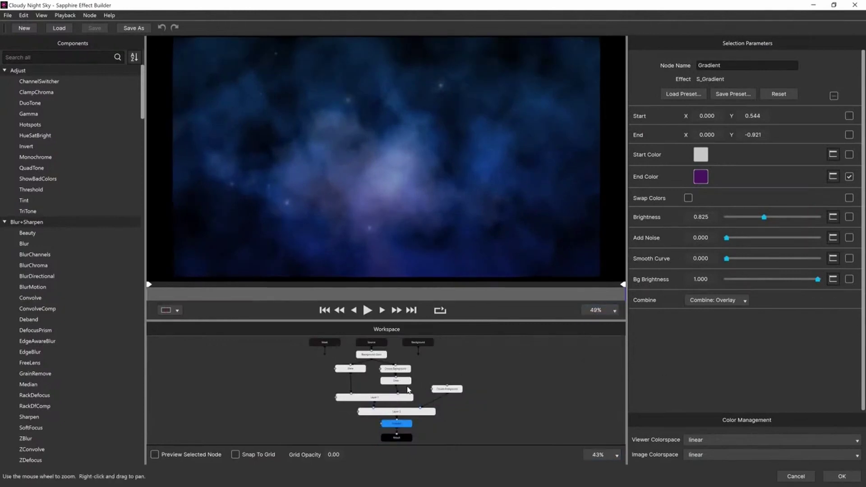
{"action": "left_click", "coordinate": [482, 407]}
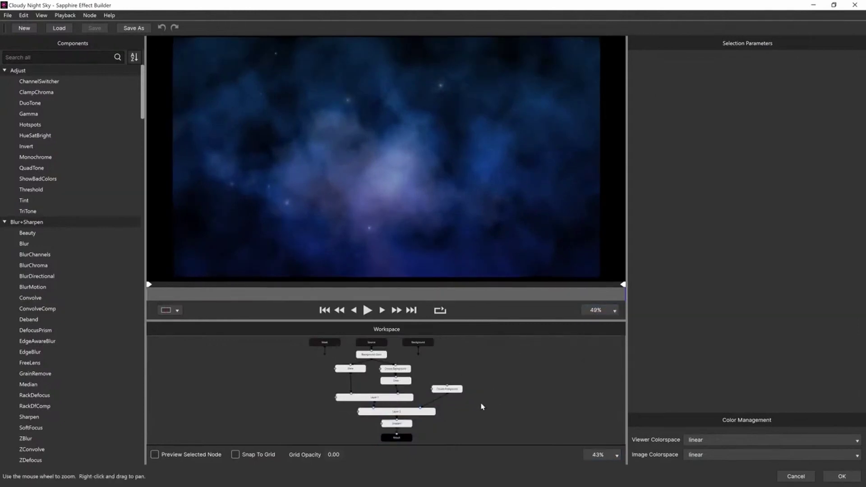
{"action": "scroll", "coordinate": [482, 406], "scroll_direction": "up", "scroll_amount": 3}
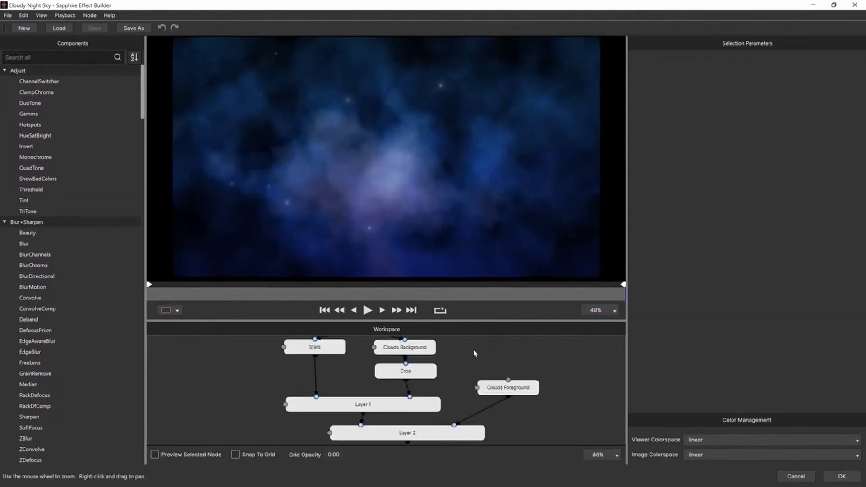
{"action": "left_click_drag", "start_coordinate": [474, 353], "coordinate": [448, 381]}
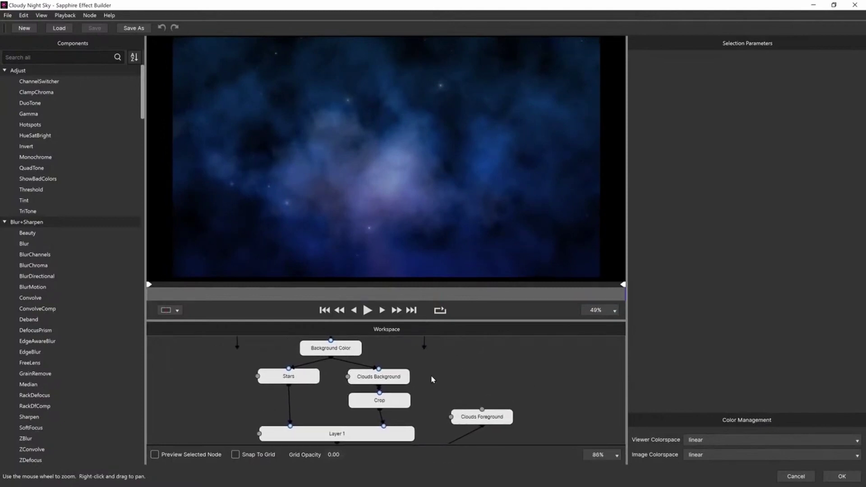
Step: Change Color1 of the Clouds Background node to the lighter blue #57B9FF
{"action": "left_click", "coordinate": [404, 381]}
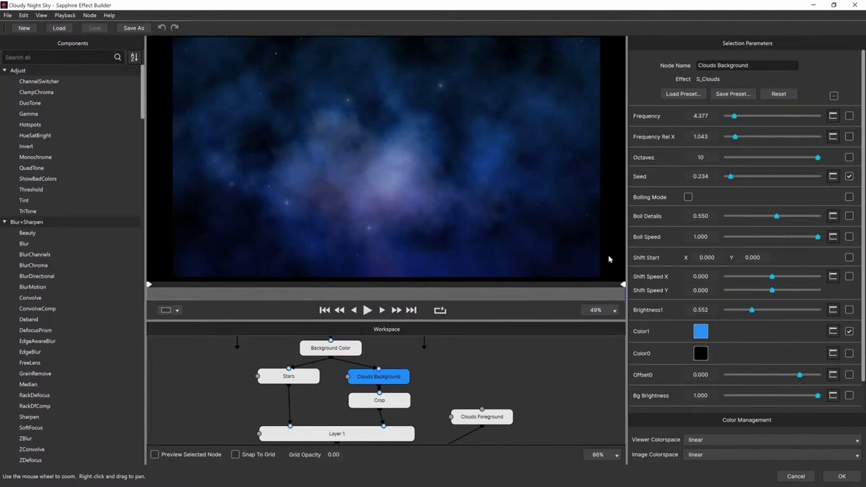
{"action": "left_click", "coordinate": [702, 334]}
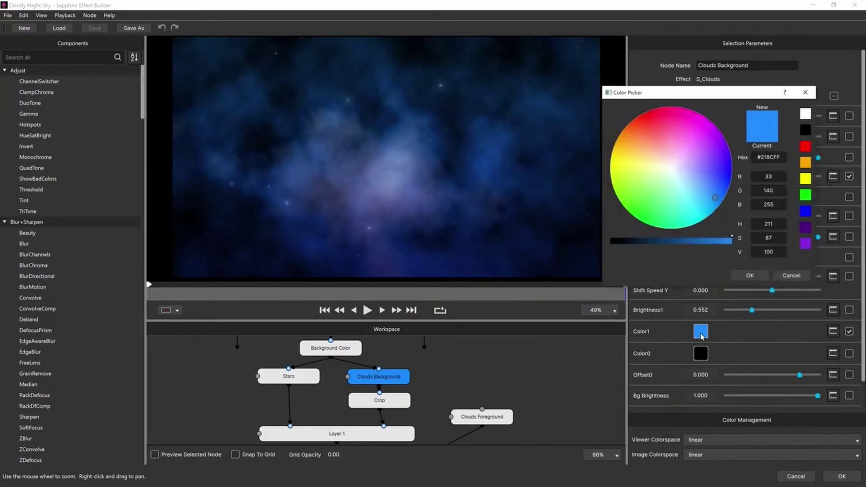
{"action": "mouse_move", "coordinate": [716, 198]}
{"action": "left_mouse_down"}
{"action": "mouse_move", "coordinate": [702, 173]}
{"action": "mouse_move", "coordinate": [703, 197]}
{"action": "left_mouse_up"}
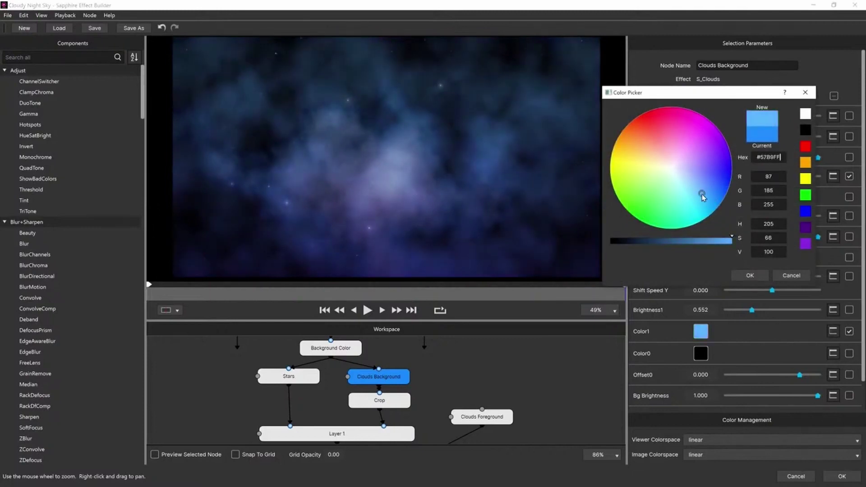
{"action": "left_click", "coordinate": [762, 279]}
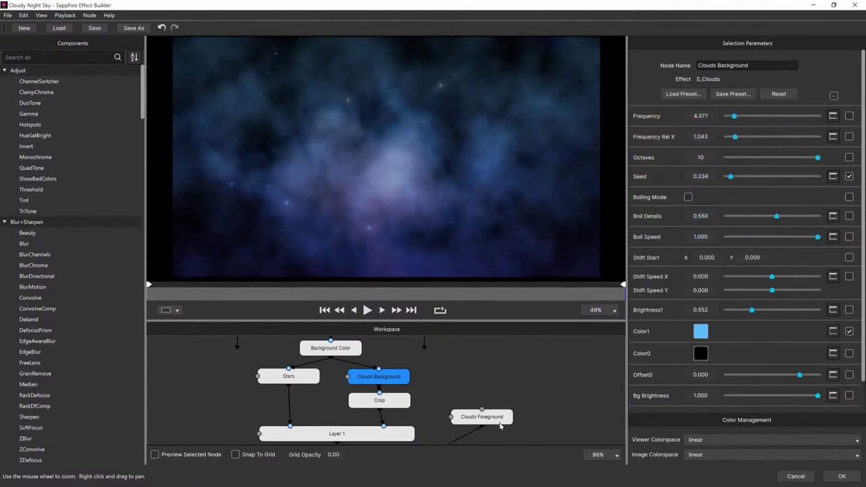
Step: Recolour the Clouds Foreground node's Color1 to a dusty pink and set its Shift Start Y to -3.650
{"action": "left_click", "coordinate": [543, 410]}
{"action": "left_click_drag", "start_coordinate": [544, 409], "coordinate": [501, 370]}
{"action": "left_click", "coordinate": [495, 370]}
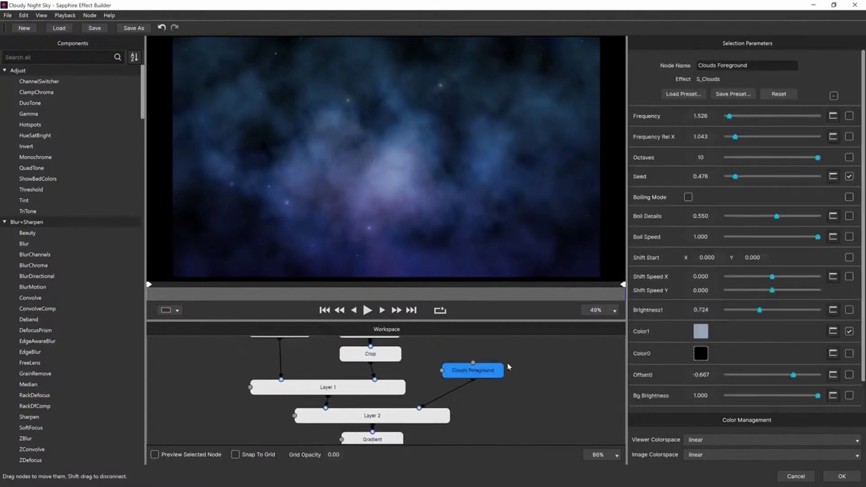
{"action": "left_click", "coordinate": [701, 331]}
{"action": "mouse_move", "coordinate": [692, 160]}
{"action": "left_mouse_down"}
{"action": "mouse_move", "coordinate": [664, 144]}
{"action": "mouse_move", "coordinate": [676, 149]}
{"action": "mouse_move", "coordinate": [651, 165]}
{"action": "mouse_move", "coordinate": [663, 154]}
{"action": "left_mouse_up"}
{"action": "left_click", "coordinate": [750, 276]}
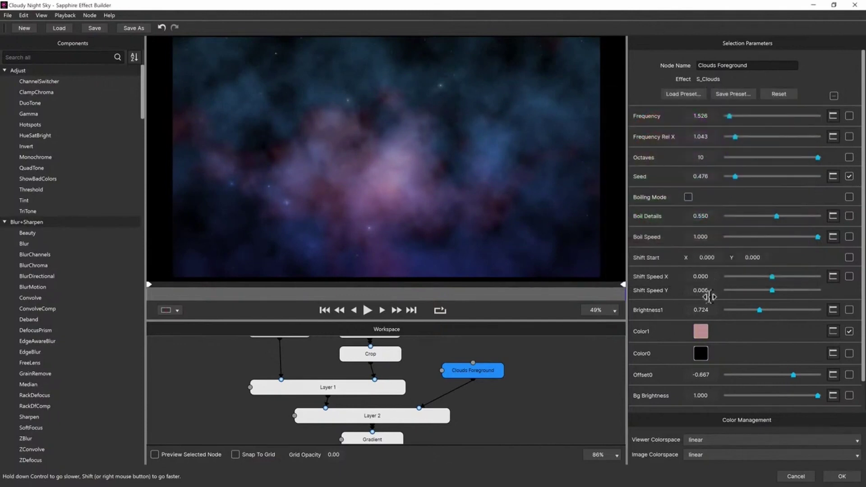
{"action": "left_click_drag", "start_coordinate": [758, 257], "coordinate": [582, 279]}
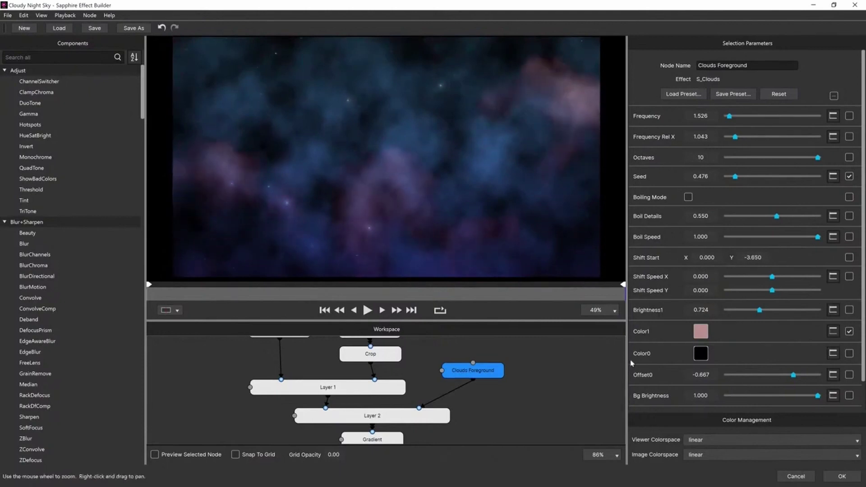
Step: Change the Gradient node's End Color to the dark red #622A27
{"action": "left_click", "coordinate": [488, 418]}
{"action": "left_click_drag", "start_coordinate": [488, 418], "coordinate": [495, 399]}
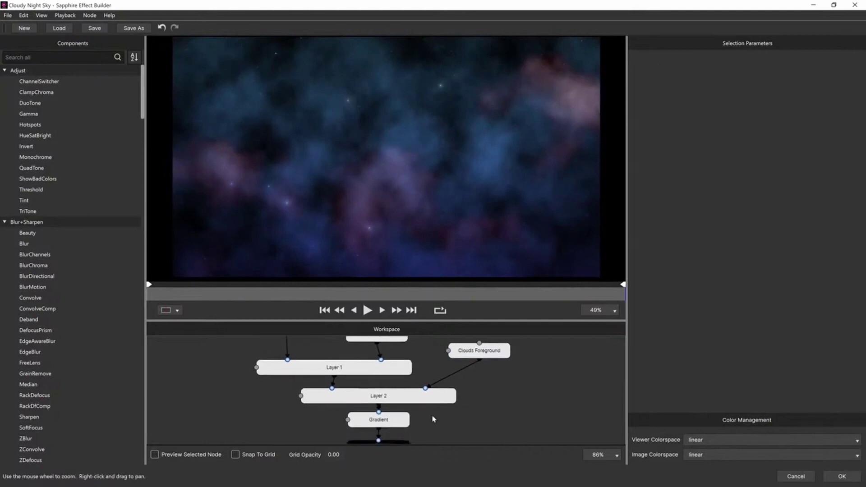
{"action": "left_click", "coordinate": [405, 423]}
{"action": "left_click", "coordinate": [701, 177]}
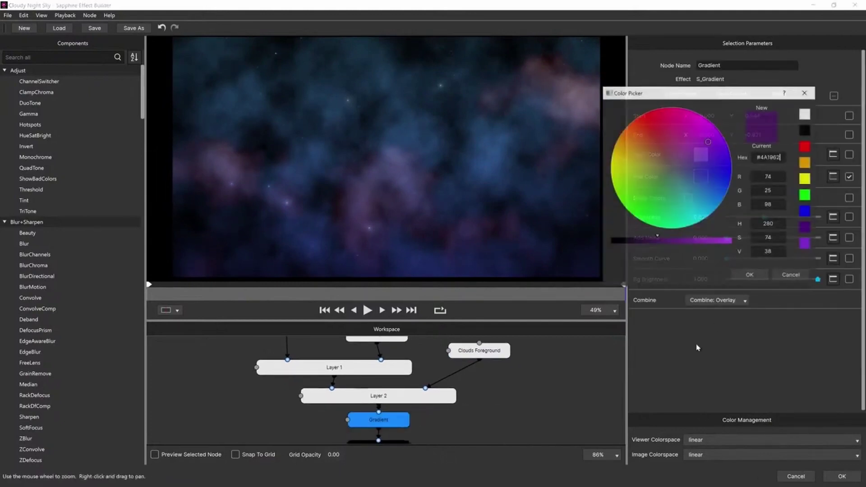
{"action": "left_click", "coordinate": [671, 136]}
{"action": "left_click_drag", "start_coordinate": [671, 138], "coordinate": [653, 137]}
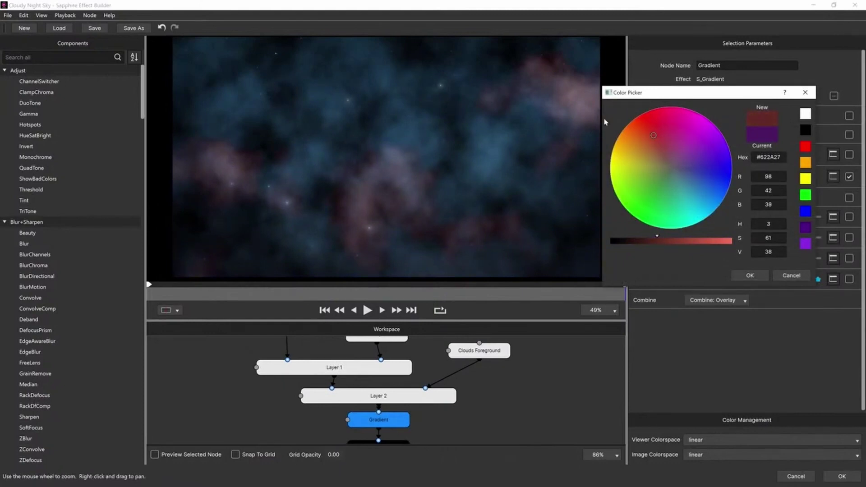
{"action": "left_click", "coordinate": [765, 280]}
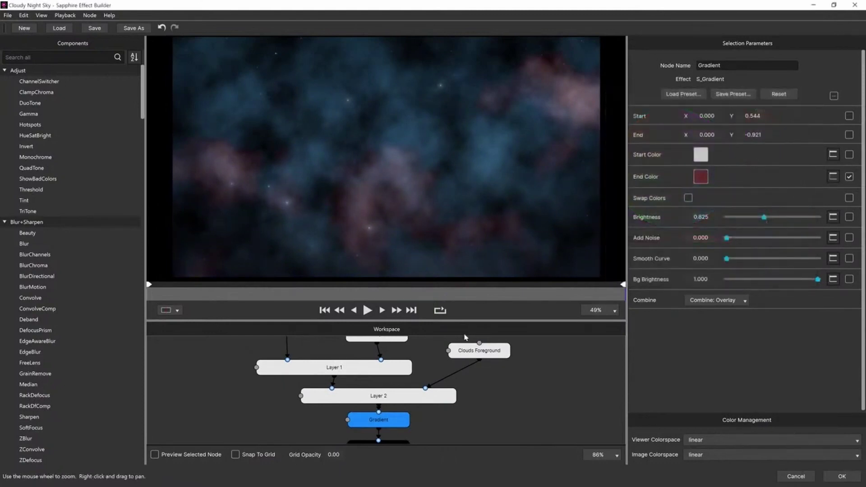
Step: Make room above Result, insert a WarpFishEye node between Gradient and Result, and set its Amount to -0.098
{"action": "left_click_drag", "start_coordinate": [503, 402], "coordinate": [493, 360]}
{"action": "left_click_drag", "start_coordinate": [378, 404], "coordinate": [381, 438]}
{"action": "left_click", "coordinate": [450, 417]}
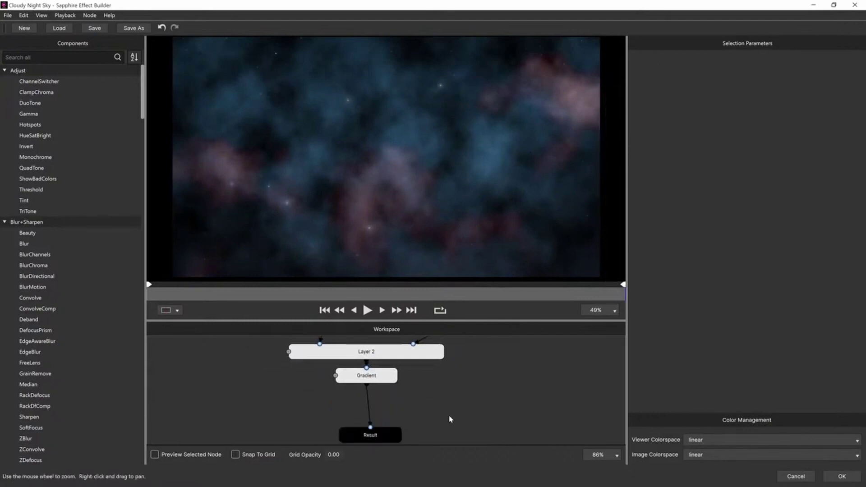
{"action": "left_click", "coordinate": [48, 60]}
{"action": "type", "text": "warp"}
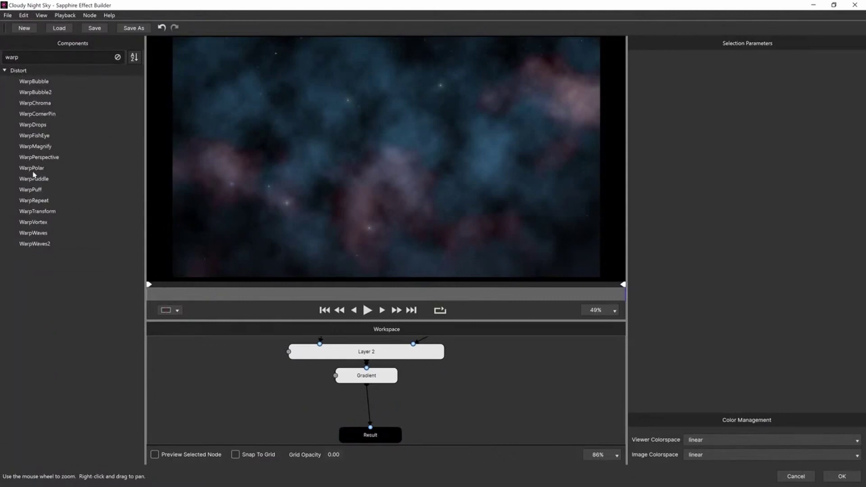
{"action": "left_click_drag", "start_coordinate": [54, 140], "coordinate": [369, 409]}
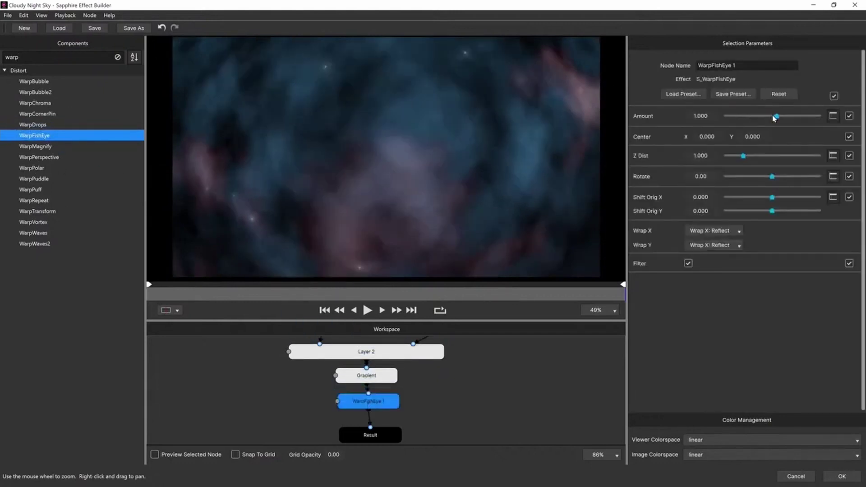
{"action": "left_click_drag", "start_coordinate": [777, 117], "coordinate": [772, 118]}
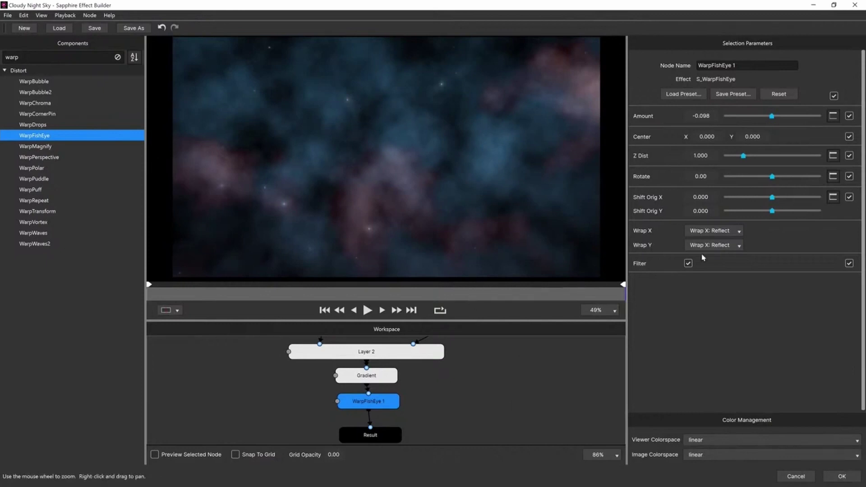
Step: Clear all exposed parameters of the WarpFishEye node, and expose only Amount, Z Dist and Rotate
{"action": "left_click", "coordinate": [834, 96]}
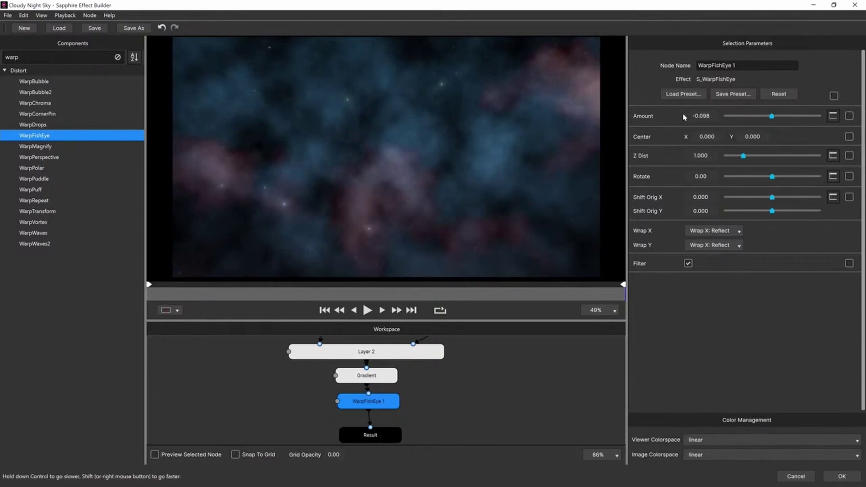
{"action": "left_click", "coordinate": [426, 357]}
{"action": "left_click", "coordinate": [388, 380]}
{"action": "left_click", "coordinate": [369, 402]}
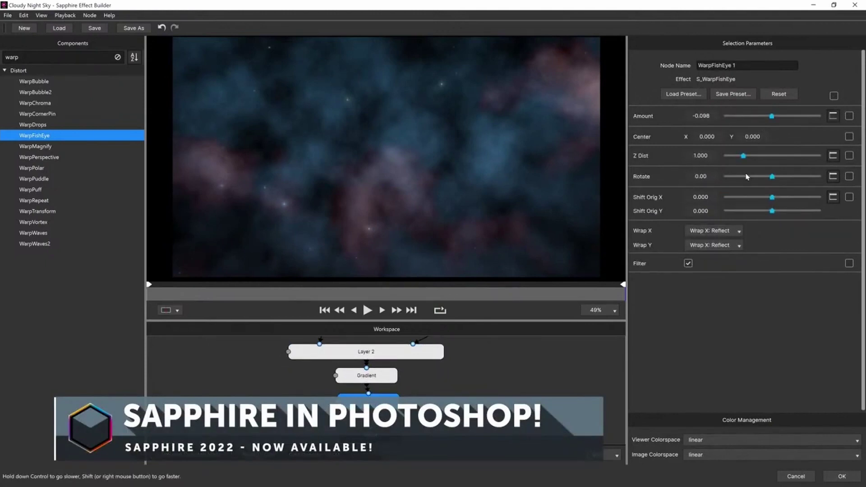
{"action": "left_click", "coordinate": [849, 116]}
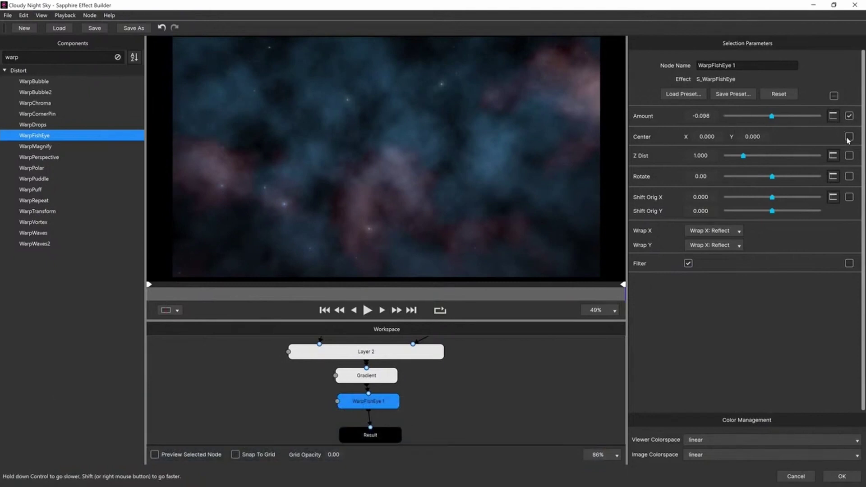
{"action": "left_click", "coordinate": [849, 156]}
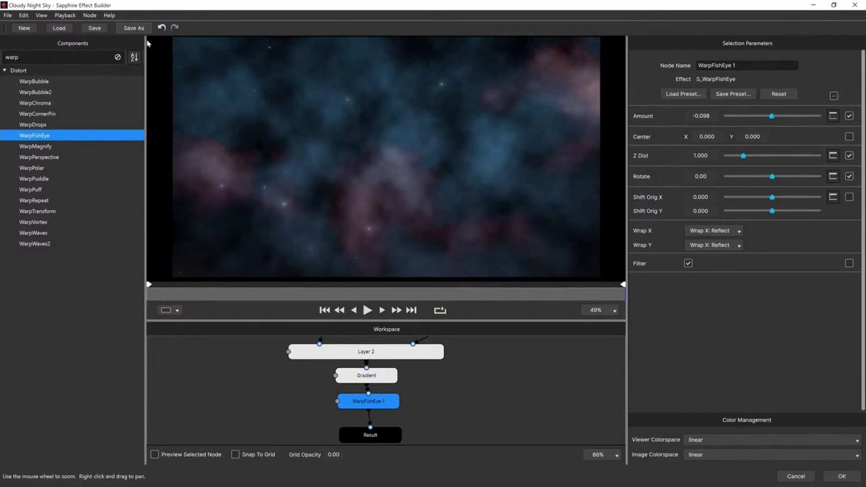
Step: Save the effect as a new preset named "ZZ", the presenter's first name and "CLOUDY", and apply it to Layer 0
{"action": "key", "text": "ctrl+s"}
{"action": "left_click_drag", "start_coordinate": [493, 99], "coordinate": [403, 101]}
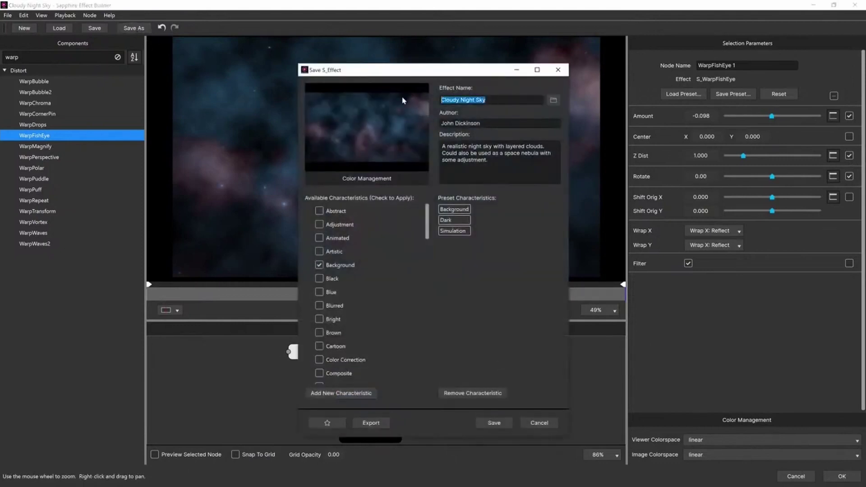
{"action": "type", "text": "ZZ BEN CLOUDY"}
{"action": "left_click", "coordinate": [495, 423]}
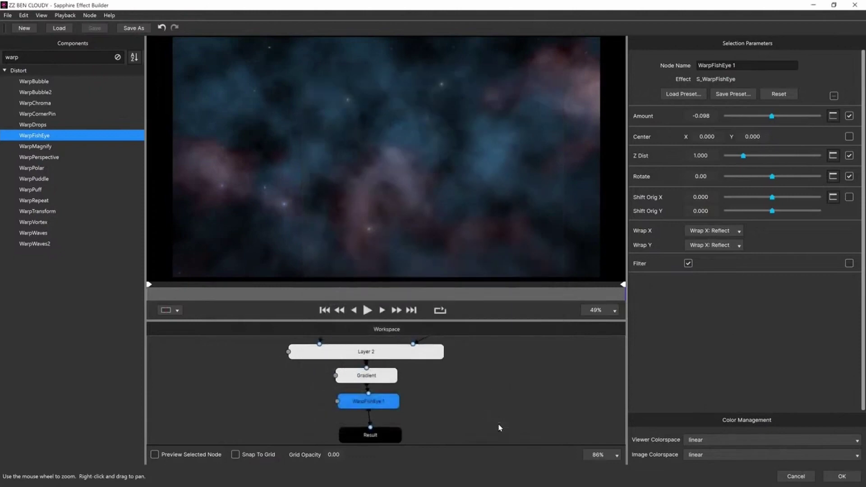
{"action": "left_click", "coordinate": [834, 479]}
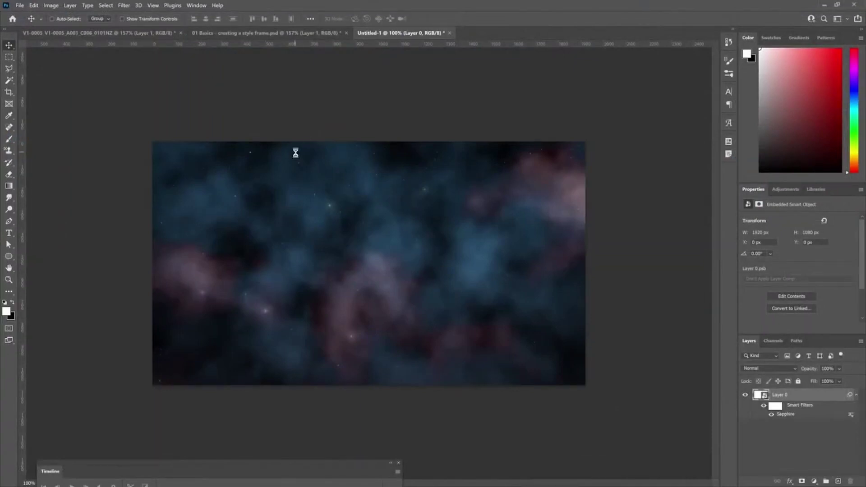
Step: Save the document as "stars final 02.psd" in the project's Photoshop folder
{"action": "key", "text": "ctrl+s"}
{"action": "left_click", "coordinate": [294, 72]}
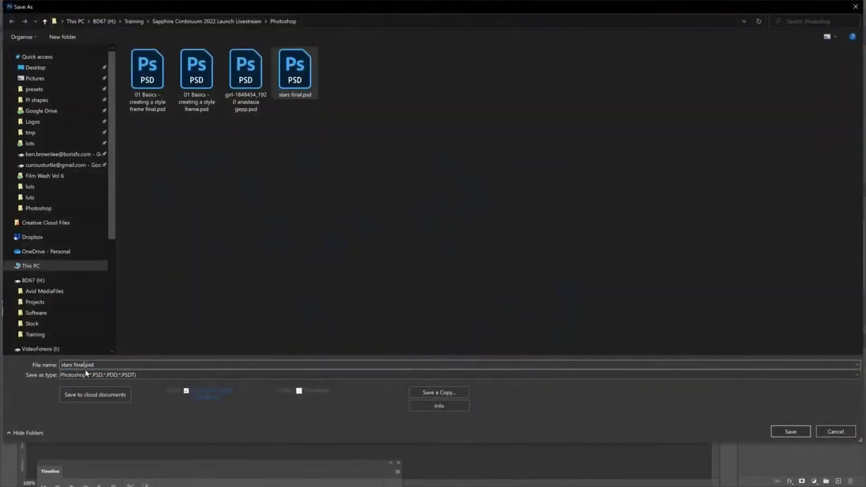
{"action": "type", "text": "02"}
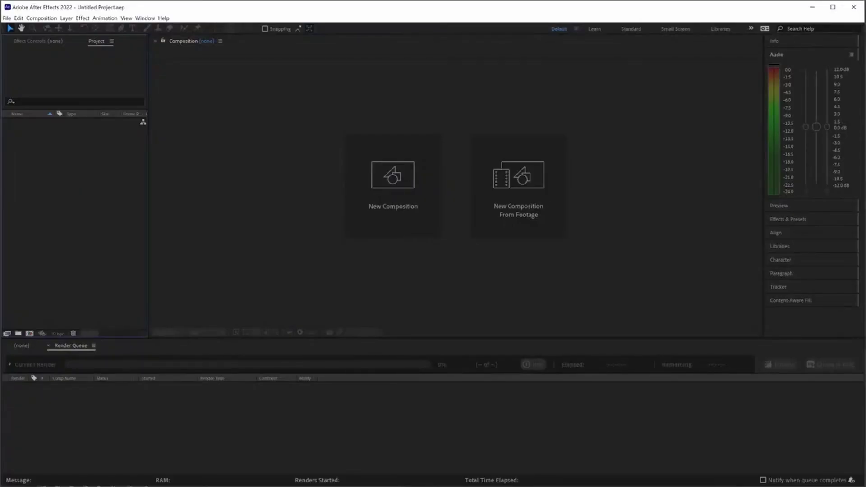
Step: In After Effects, create a 10-second 1920 x 1080 composition at 25 fps and add a comp-sized black solid
{"action": "left_click", "coordinate": [30, 333]}
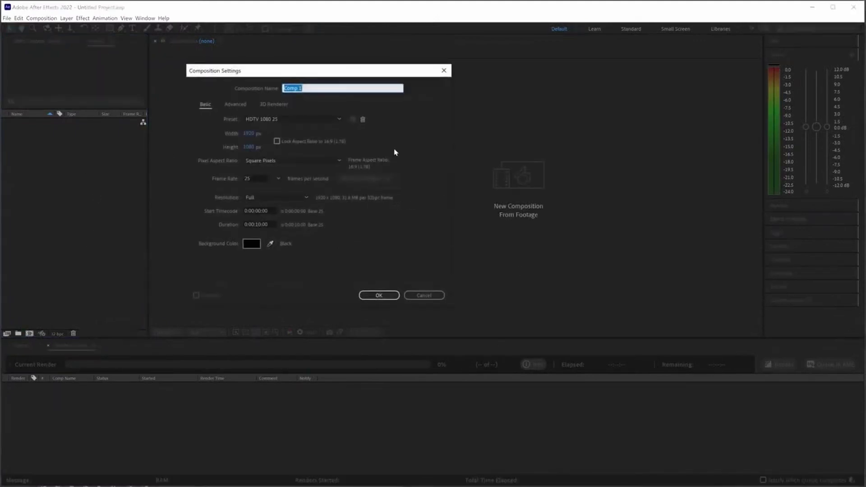
{"action": "left_click", "coordinate": [388, 295]}
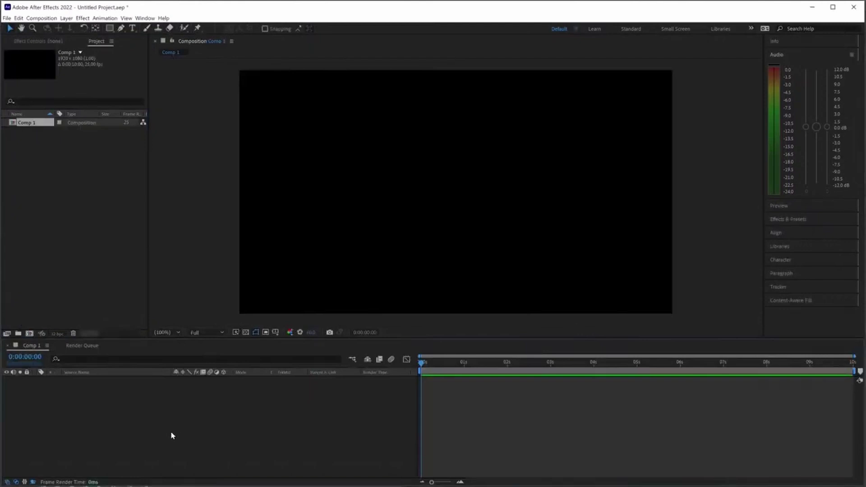
{"action": "key", "text": "ctrl+y"}
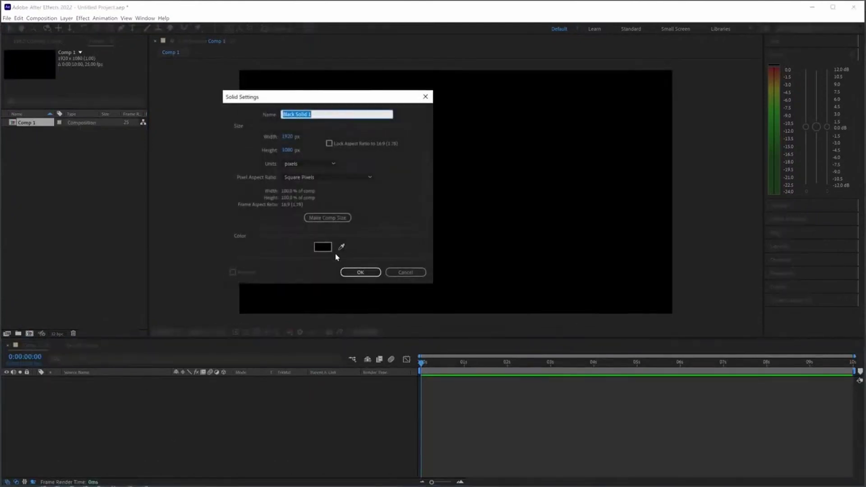
{"action": "left_click", "coordinate": [359, 270]}
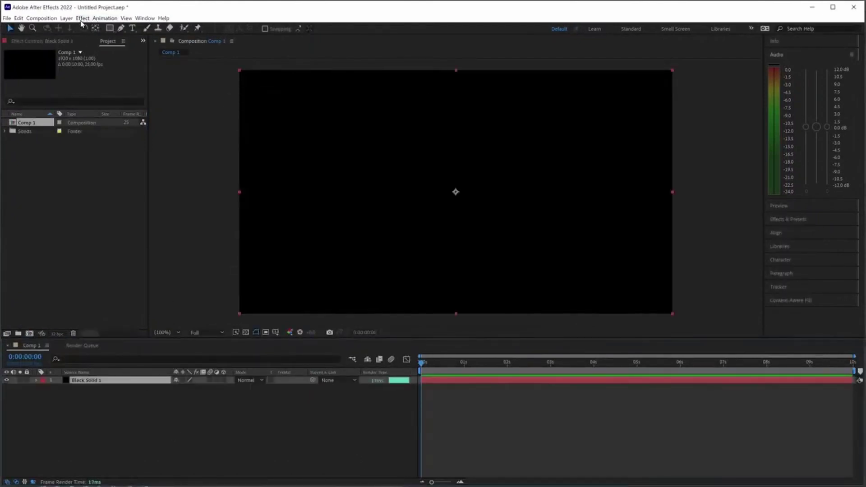
Step: Import stars final 02.psd as footage with merged layers and place it above Black Solid 1 in Comp 1
{"action": "double_click", "coordinate": [60, 174]}
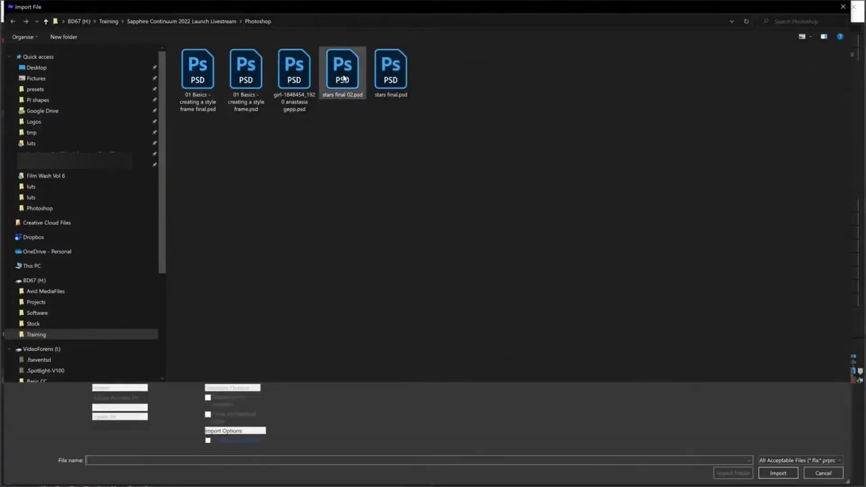
{"action": "double_click", "coordinate": [345, 86]}
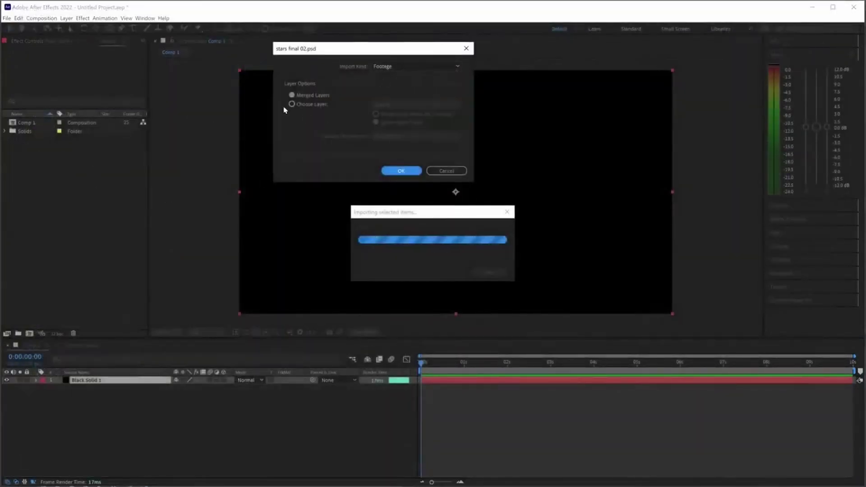
{"action": "left_click", "coordinate": [407, 171]}
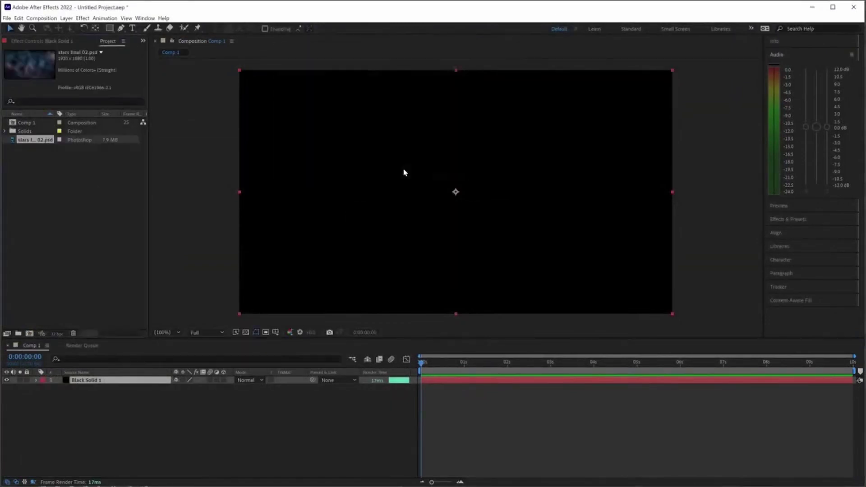
{"action": "left_click_drag", "start_coordinate": [37, 140], "coordinate": [118, 384]}
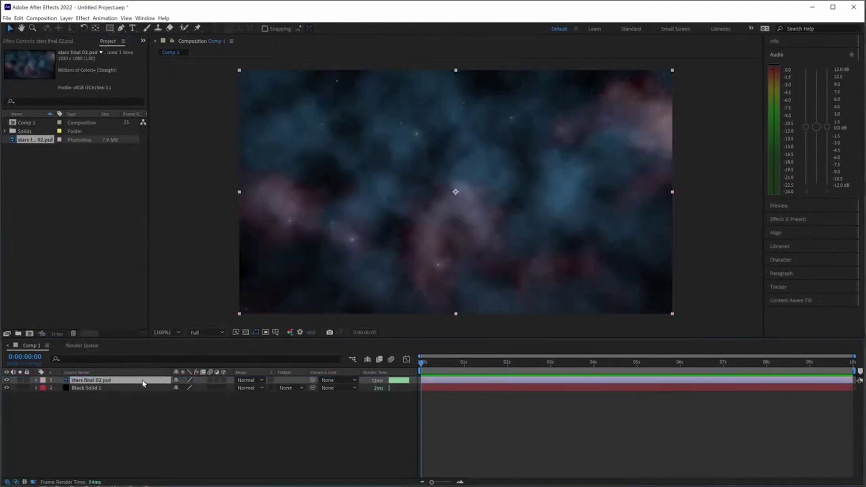
Step: Check the stars final 02.psd layer's effect controls, toggle its visibility, leave it hidden, and select Black Solid 1
{"action": "left_click", "coordinate": [44, 41]}
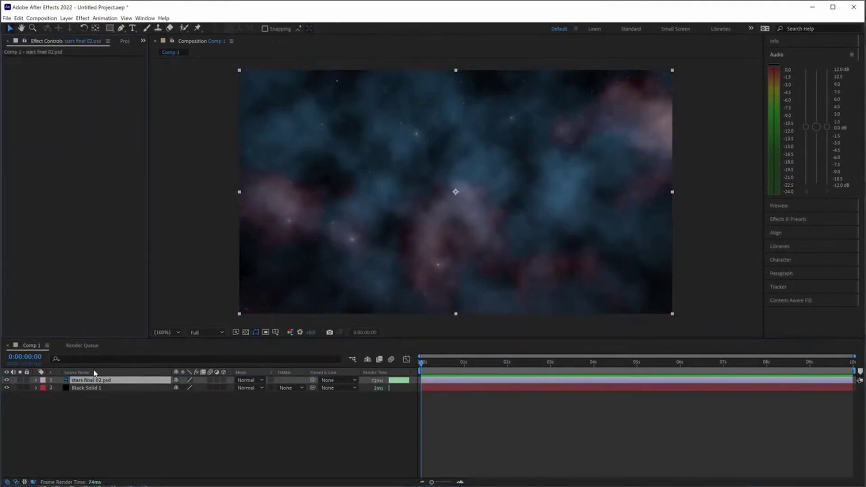
{"action": "left_click", "coordinate": [7, 381]}
{"action": "left_click", "coordinate": [7, 381]}
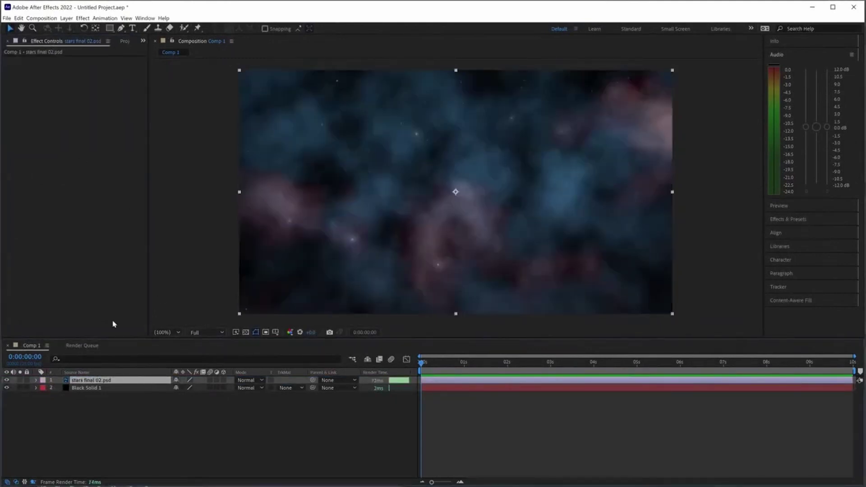
{"action": "left_click", "coordinate": [7, 380]}
{"action": "left_click", "coordinate": [95, 388]}
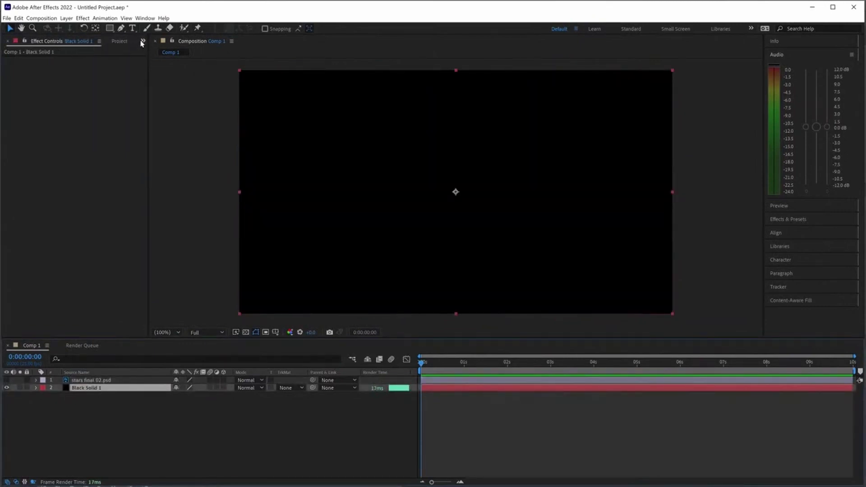
Step: Apply the Sapphire Builder S_Effect to Black Solid 1 and load the ZZ BEN CLOUDY preset into it
{"action": "left_click", "coordinate": [83, 18]}
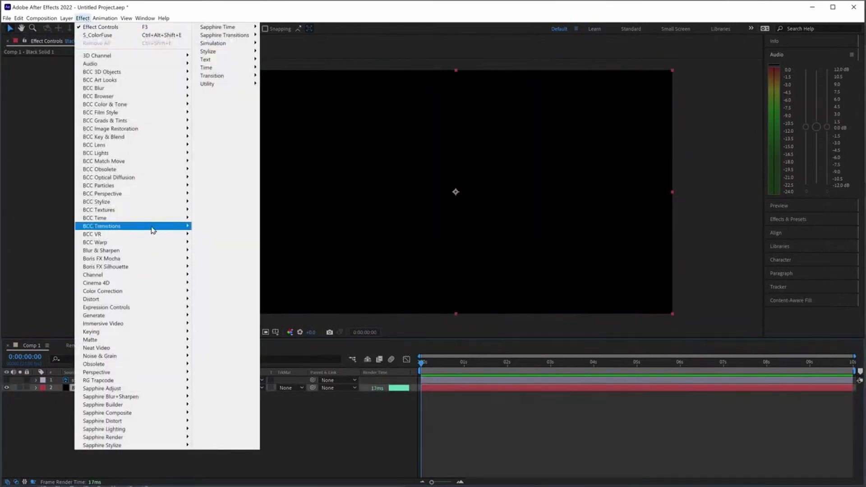
{"action": "mouse_move", "coordinate": [169, 406]}
{"action": "left_click", "coordinate": [223, 407]}
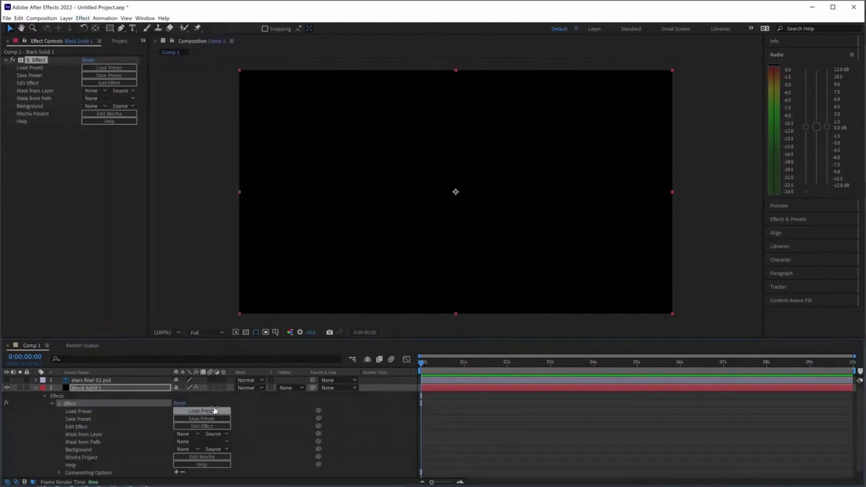
{"action": "left_click", "coordinate": [215, 411]}
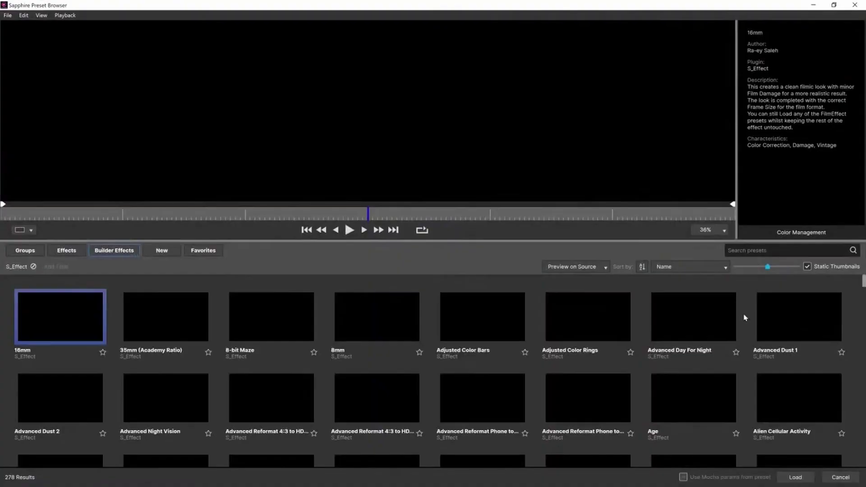
{"action": "scroll", "coordinate": [853, 395], "scroll_direction": "down", "scroll_amount": 15}
{"action": "scroll", "coordinate": [854, 395], "scroll_direction": "down", "scroll_amount": 20}
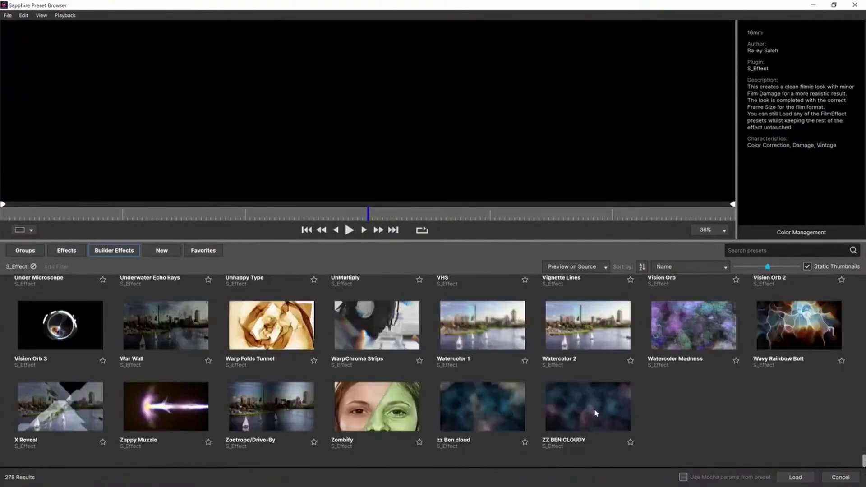
{"action": "double_click", "coordinate": [595, 413]}
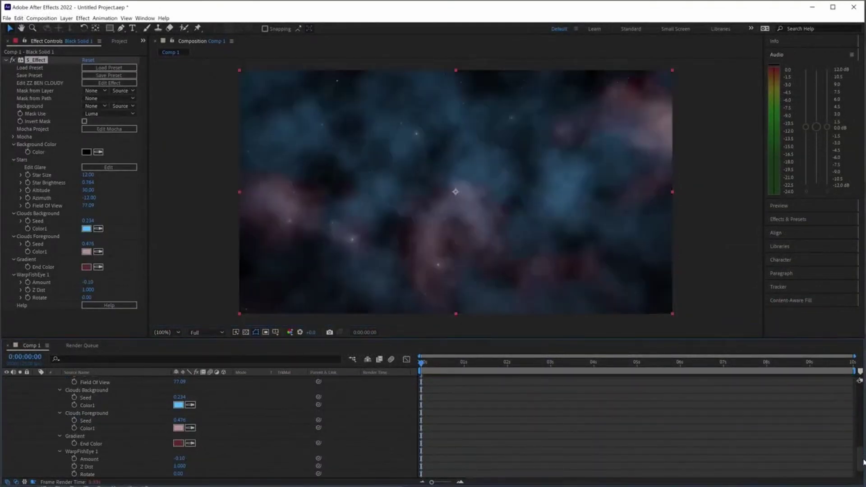
Step: Show and hide the stars final 02.psd layer to compare it with the Sapphire look on Black Solid 1
{"action": "left_click_drag", "start_coordinate": [864, 463], "coordinate": [860, 388]}
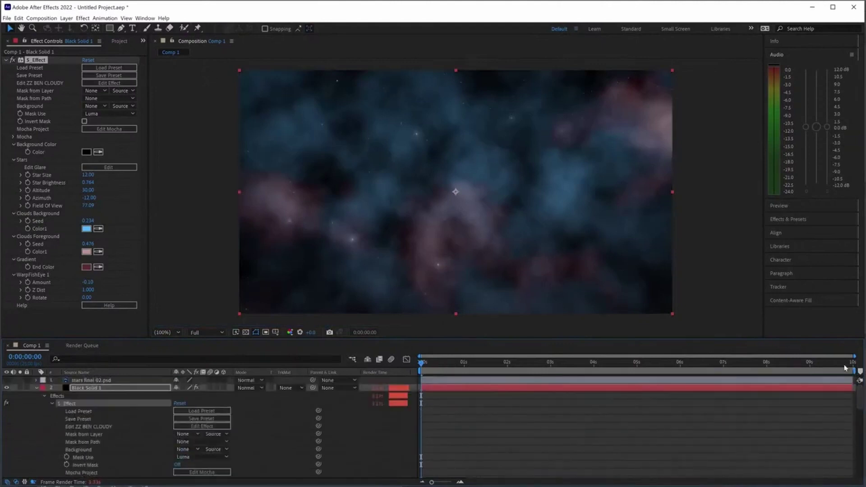
{"action": "left_click", "coordinate": [7, 380]}
{"action": "left_click", "coordinate": [7, 382]}
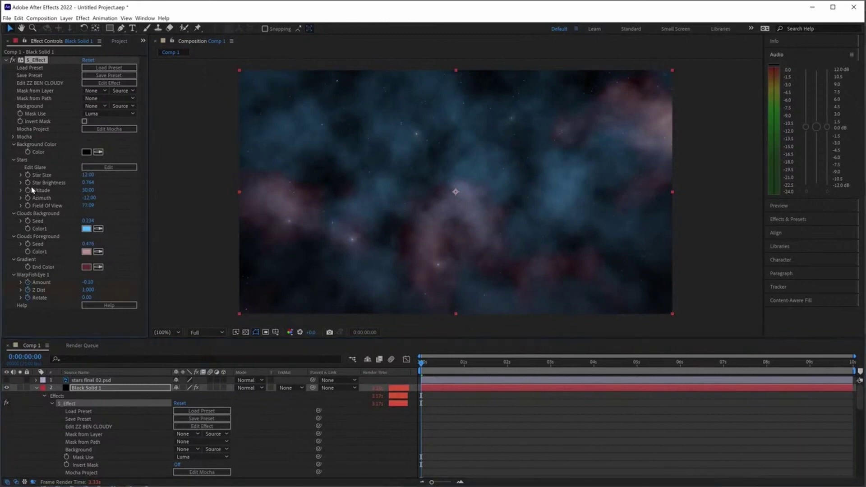
Step: Animate S_Effect from the composition start to 0:00:05:01, ending at WarpFishEye Amount -0.16, Z Dist 0.932, Rotate 5 and star Altitude 33
{"action": "left_click", "coordinate": [639, 363]}
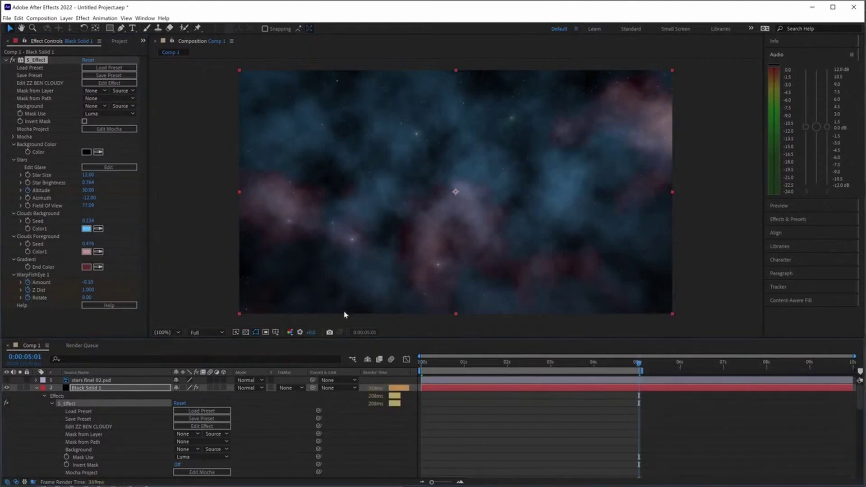
{"action": "left_click", "coordinate": [88, 282]}
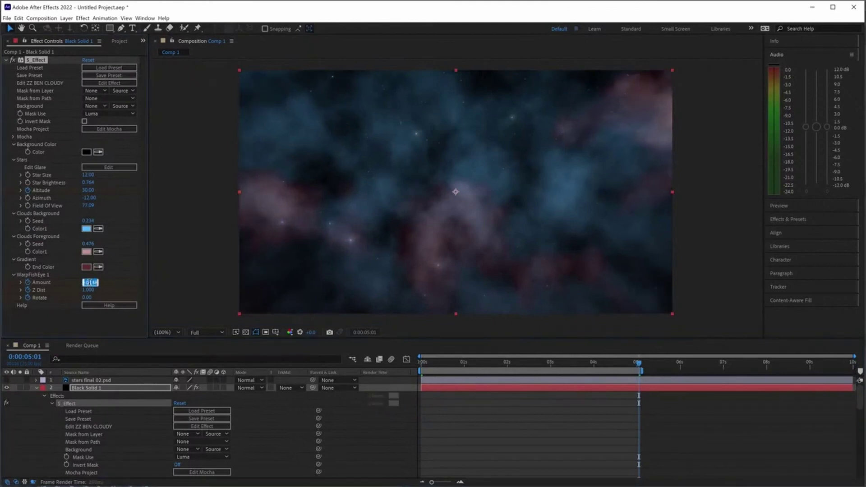
{"action": "type", "text": "-0.16"}
{"action": "key", "text": "Tab"}
{"action": "type", "text": "1"}
{"action": "key", "text": "Return"}
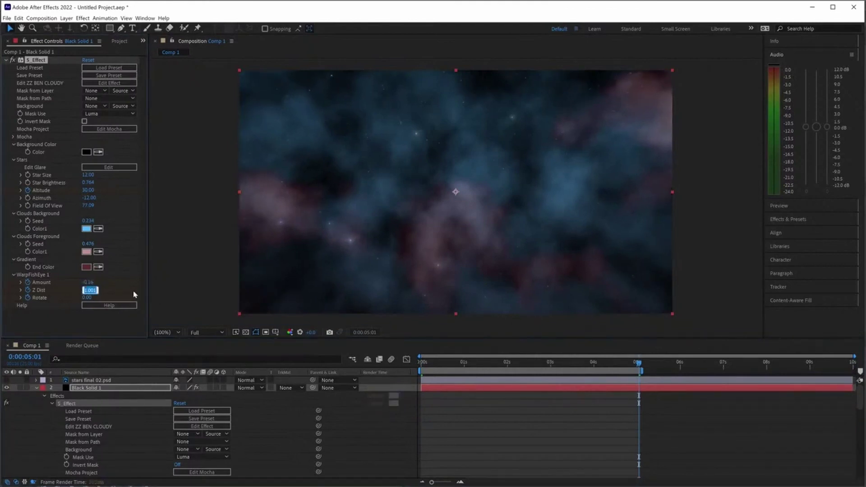
{"action": "type", "text": "0.998"}
{"action": "key", "text": "Return"}
{"action": "type", "text": "0.992"}
{"action": "key", "text": "Return"}
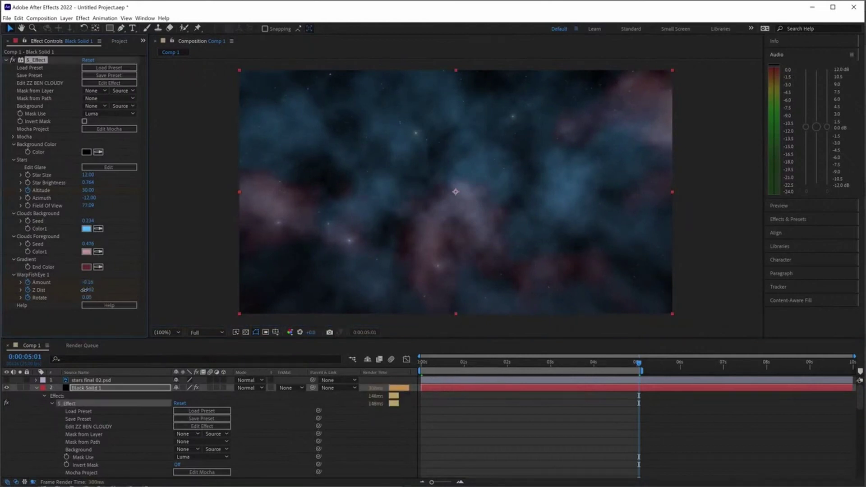
{"action": "left_click_drag", "start_coordinate": [85, 290], "coordinate": [94, 304]}
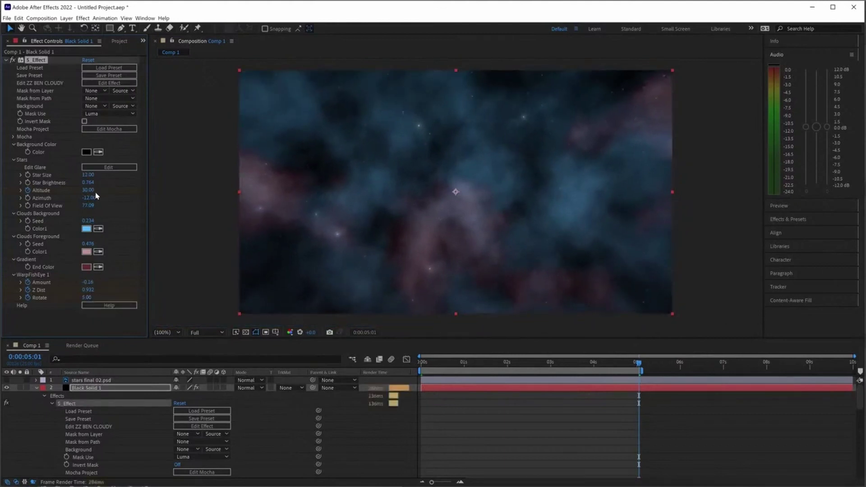
{"action": "left_click_drag", "start_coordinate": [95, 191], "coordinate": [94, 194]}
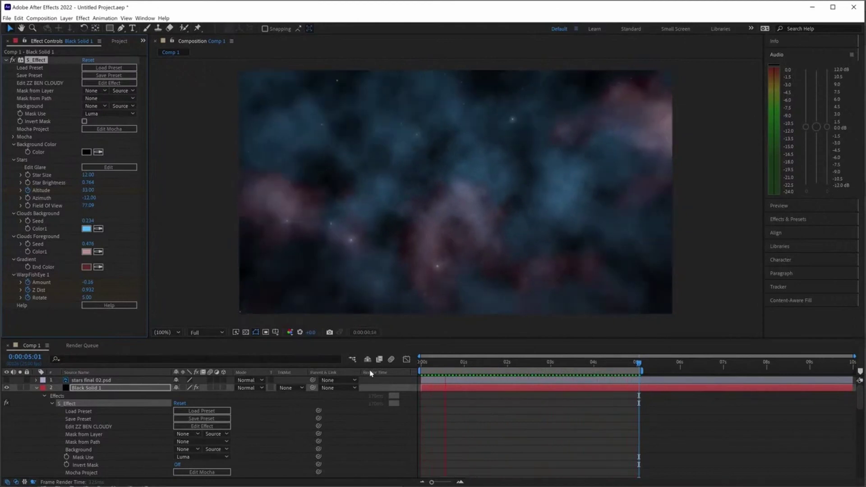
Step: Reveal Black Solid 1's keyframed properties and set the WarpFishEye Amount at 0:00:05:01 to about -0.22
{"action": "key", "text": "space"}
{"action": "key", "text": "u"}
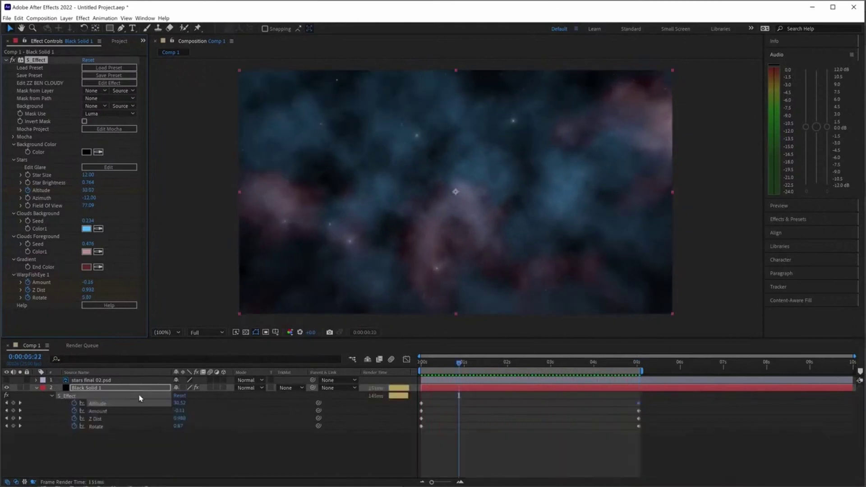
{"action": "key", "text": "k"}
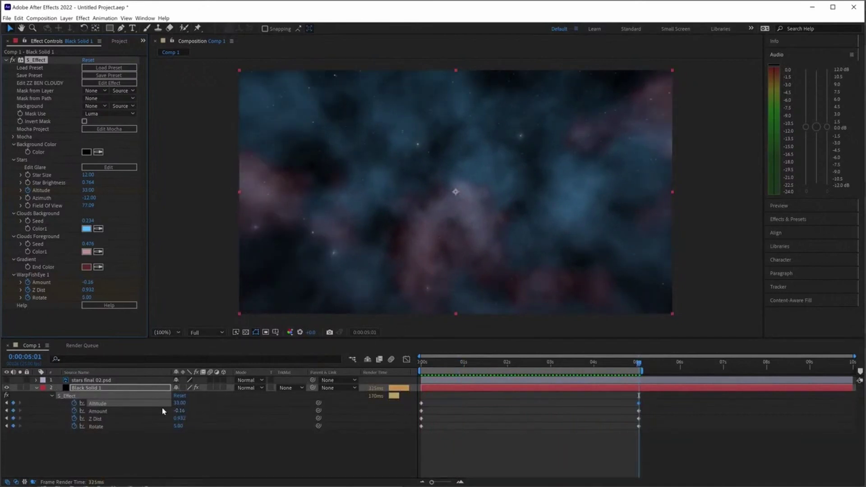
{"action": "left_click_drag", "start_coordinate": [83, 282], "coordinate": [83, 283]}
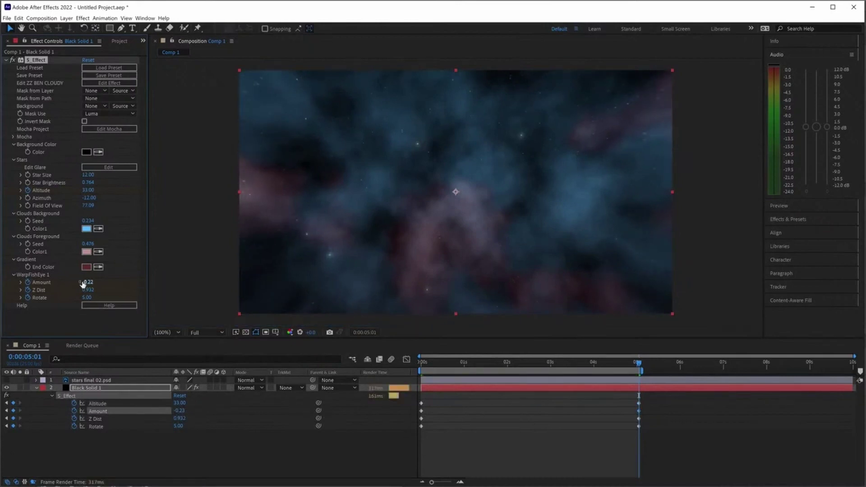